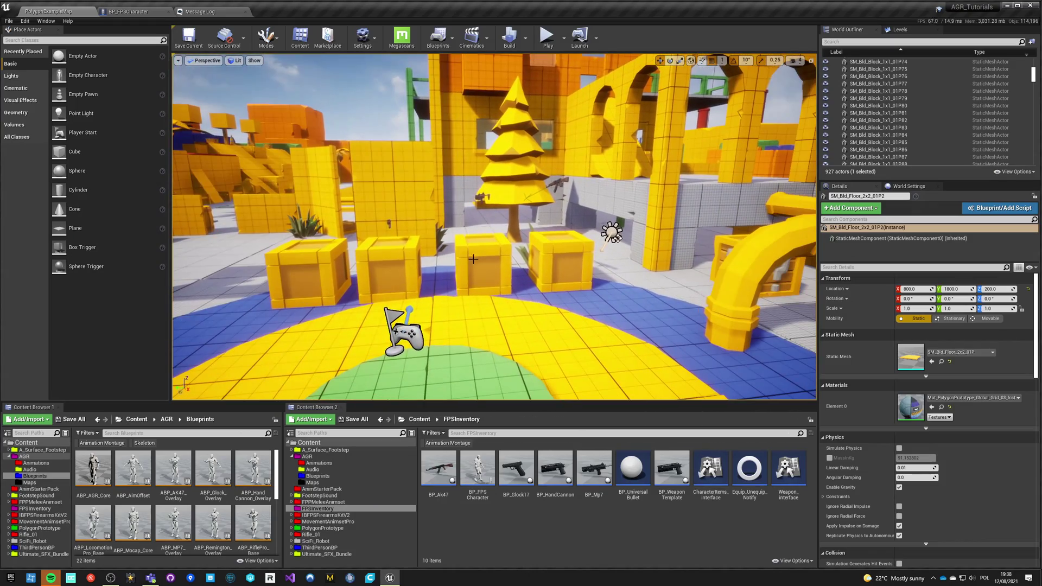
# Duplicate the crate at the right end of the row and place the copy beside it
pyautogui.click(563, 259)
pyautogui.keyDown('alt'); pyautogui.moveTo(553, 265); pyautogui.dragTo(639, 294); pyautogui.keyUp('alt')
pyautogui.moveTo(559, 279); pyautogui.dragTo(629, 287, button='right')
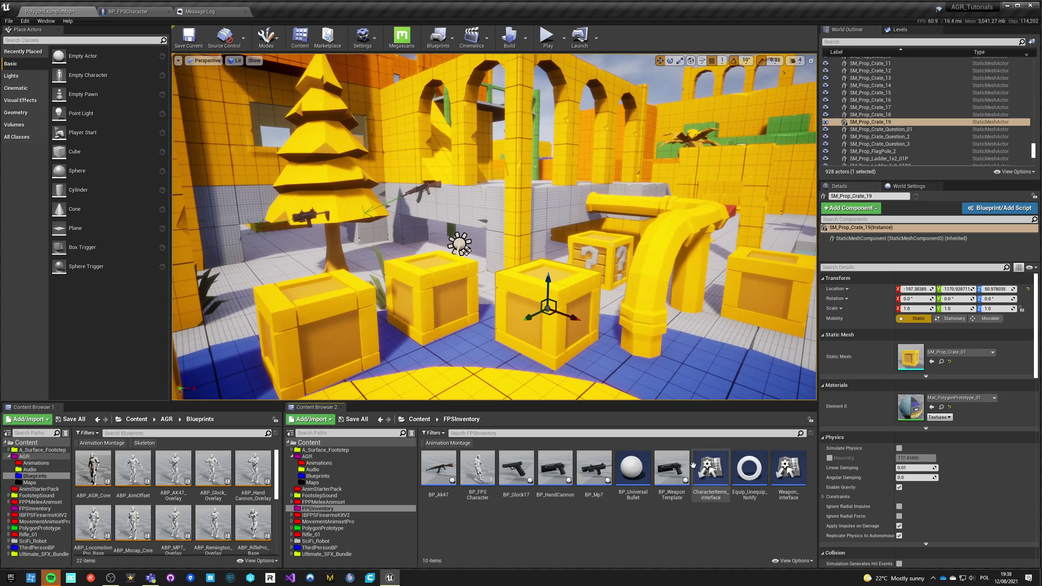
# Create a child Blueprint class of BP_WeaponTemplate named BP_Shotgun and open it for editing
pyautogui.rightClick(669, 470)
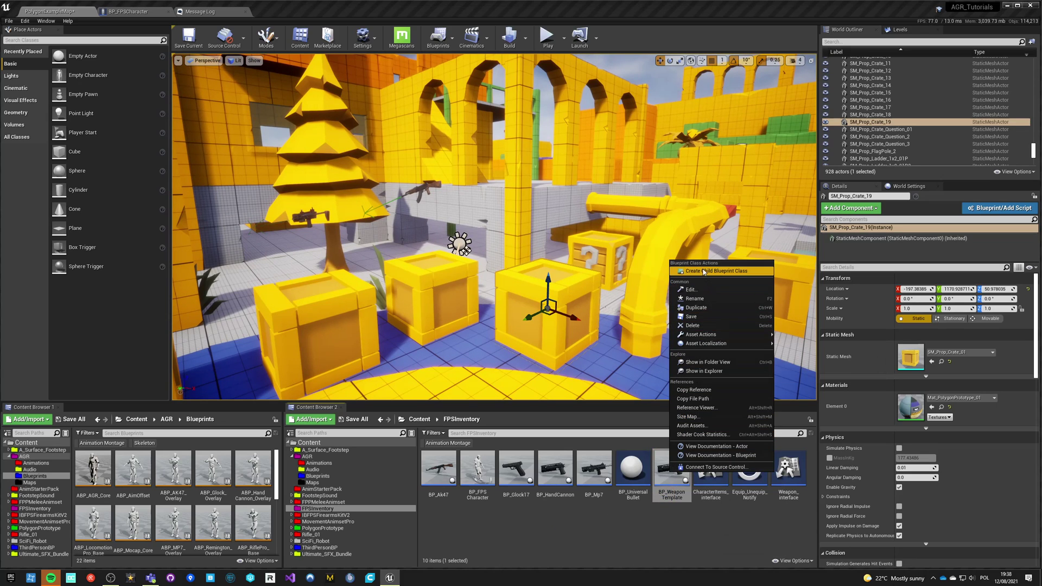
pyautogui.click(663, 320)
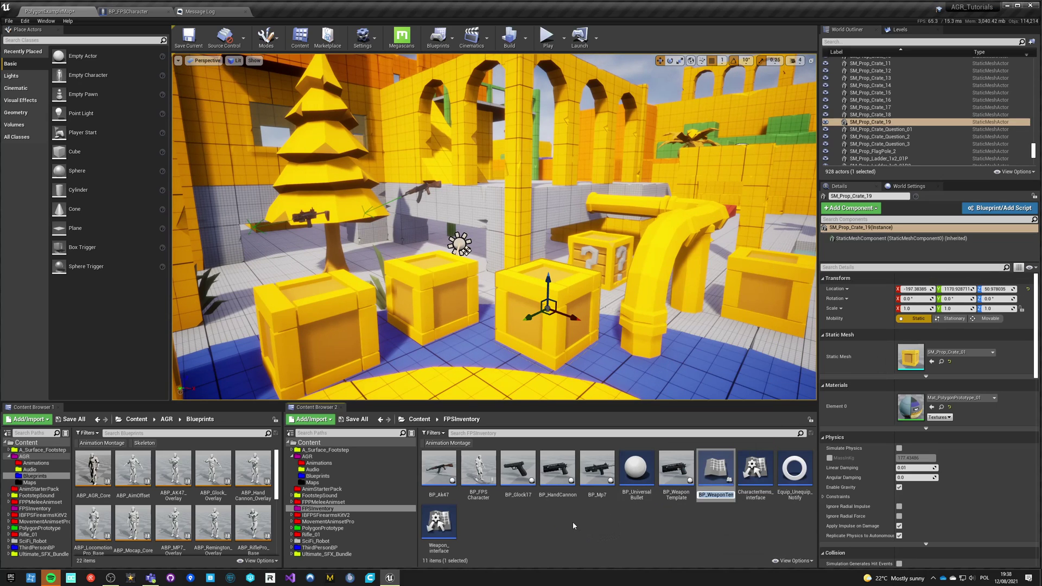
pyautogui.write('BP_Shotgun')
pyautogui.press('Return')
pyautogui.doubleClick(644, 483)
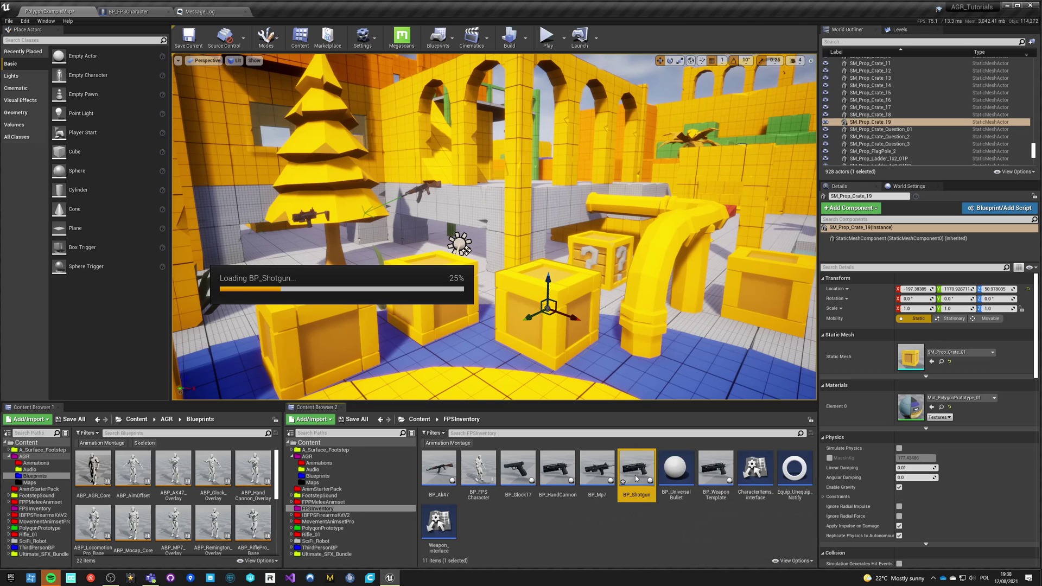
# Set the inherited SkeletalMesh component's mesh to SKM_SHTG_American_Shotgun
pyautogui.click(39, 64)
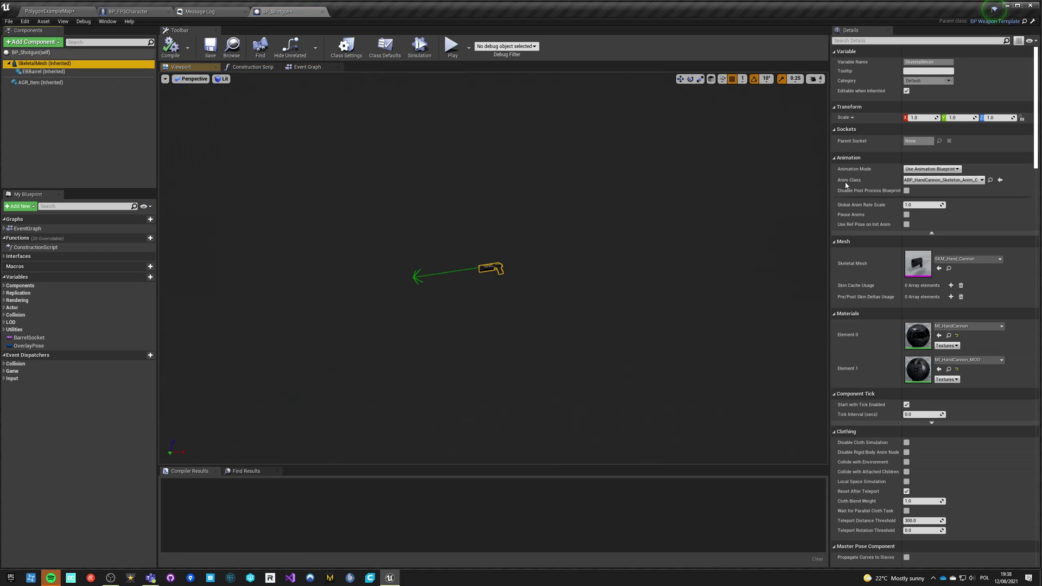
pyautogui.click(955, 259)
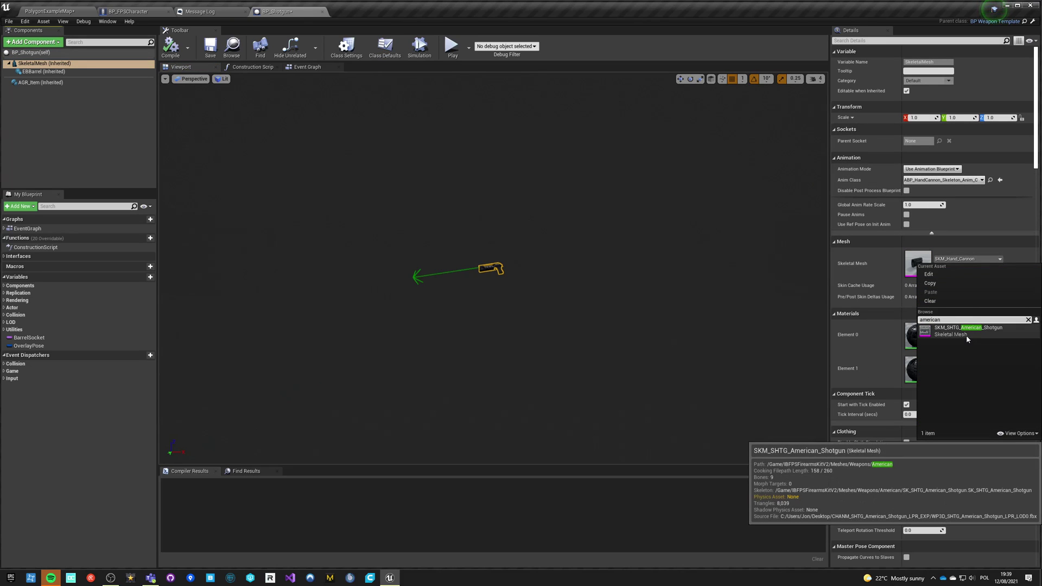
pyautogui.click(956, 331)
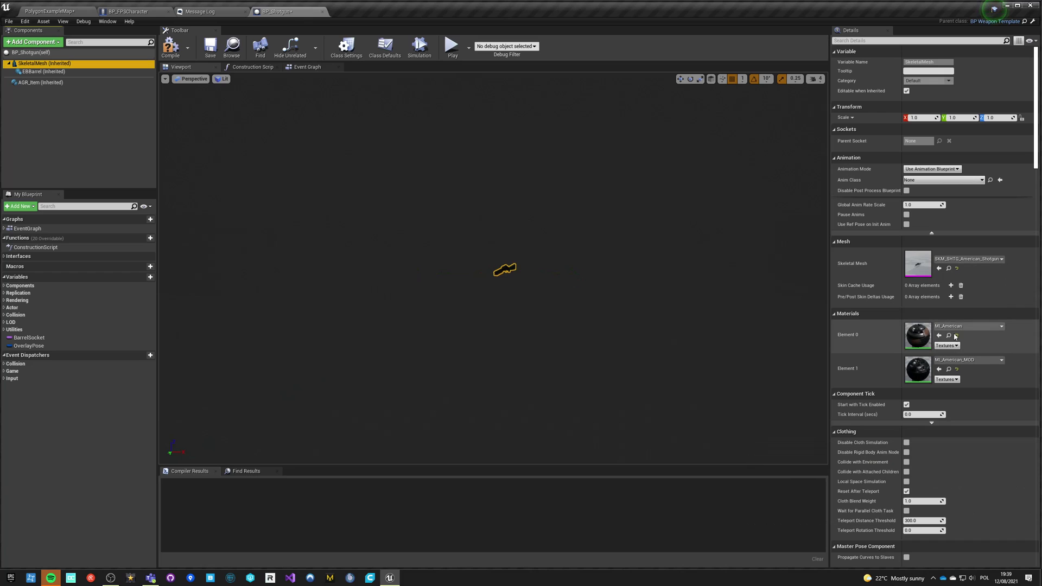
# Set the SkeletalMesh component's Anim Class to ABP_American_Skeleton_Anim
pyautogui.moveTo(494, 268); pyautogui.dragTo(410, 276, button='right')
pyautogui.click(927, 180)
pyautogui.write('a')
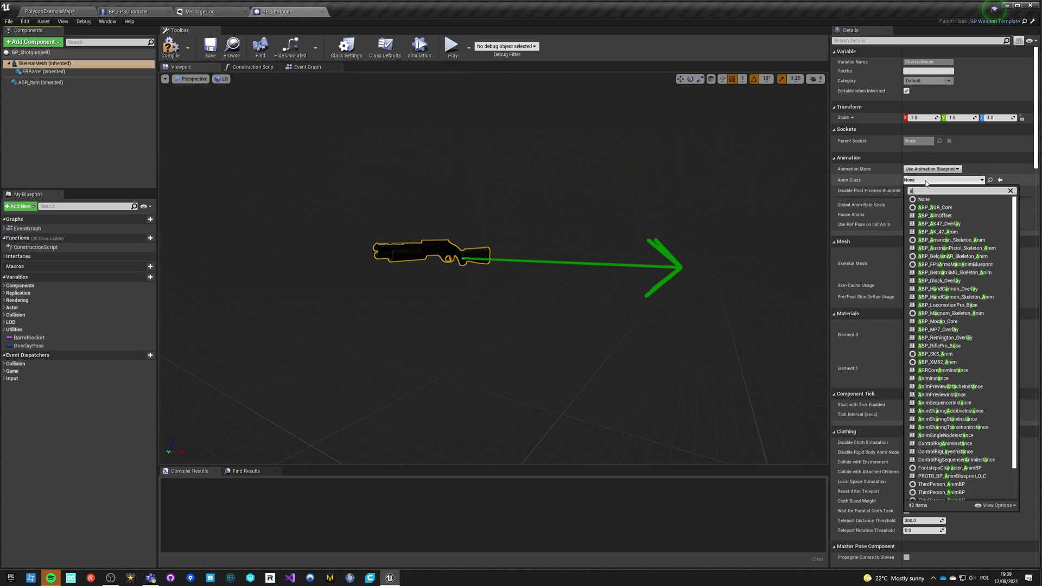
pyautogui.write('merican')
pyautogui.click(951, 207)
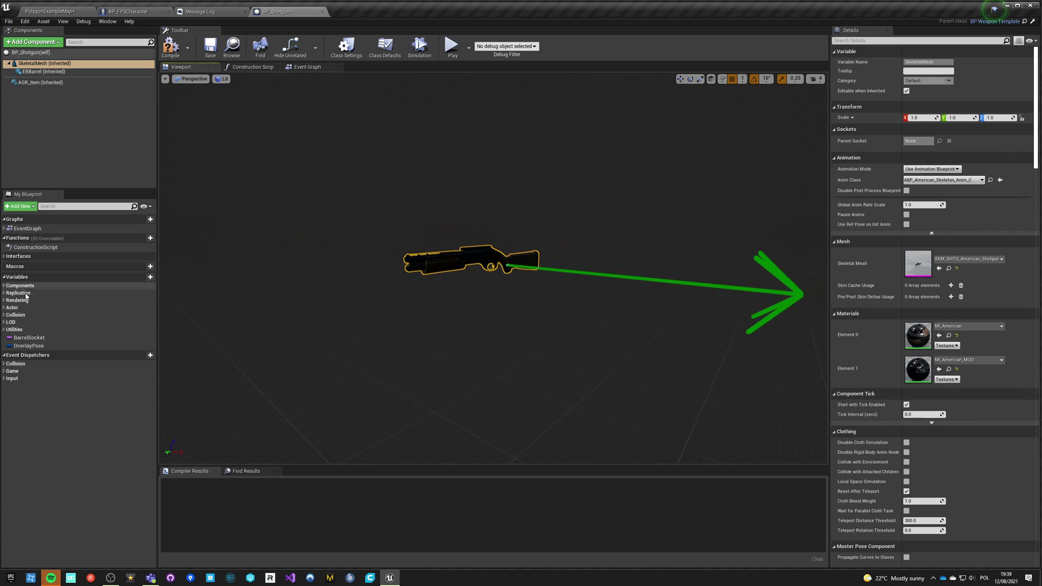
# Locate the SKM_SHTG_American_Shotgun asset used by the SkeletalMesh component, open it, and open its skeleton
pyautogui.click(33, 73)
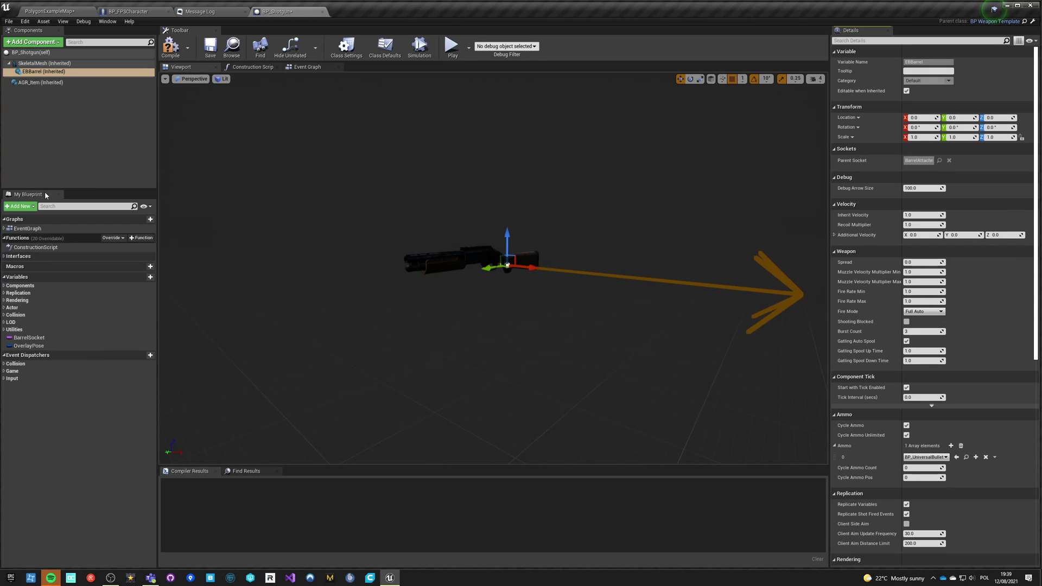
pyautogui.click(37, 65)
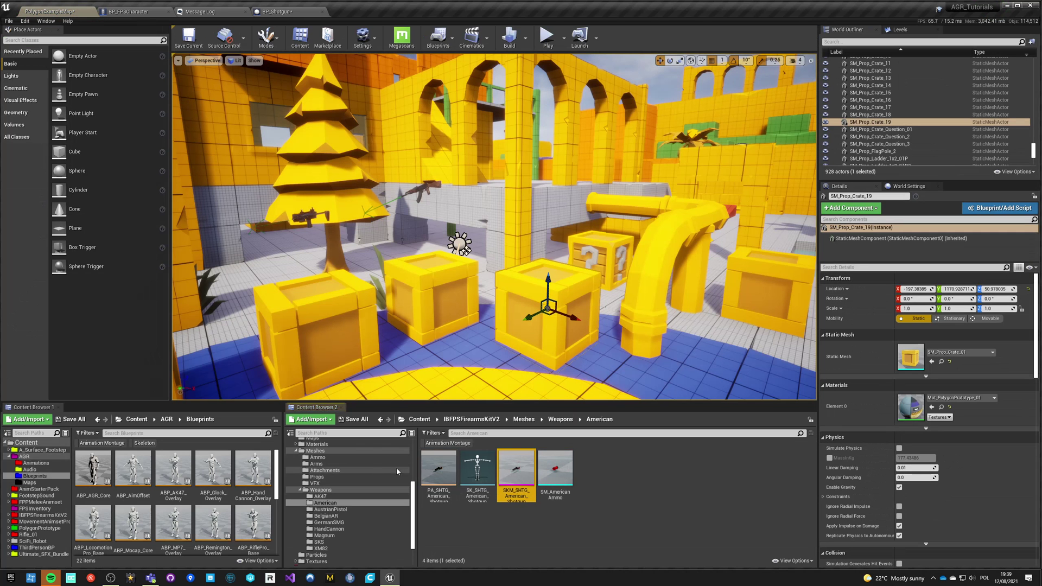
pyautogui.doubleClick(513, 475)
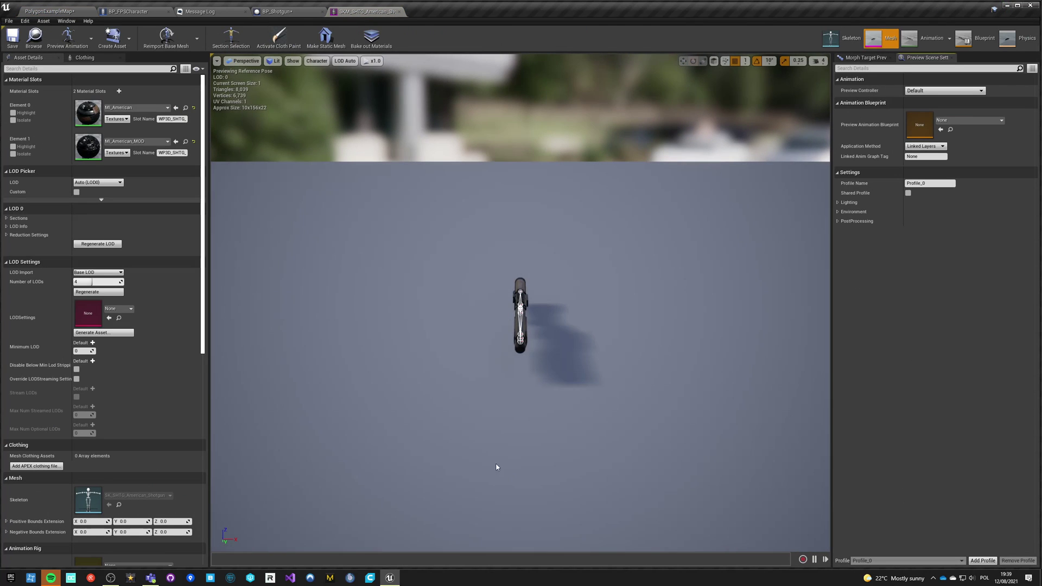
pyautogui.click(846, 38)
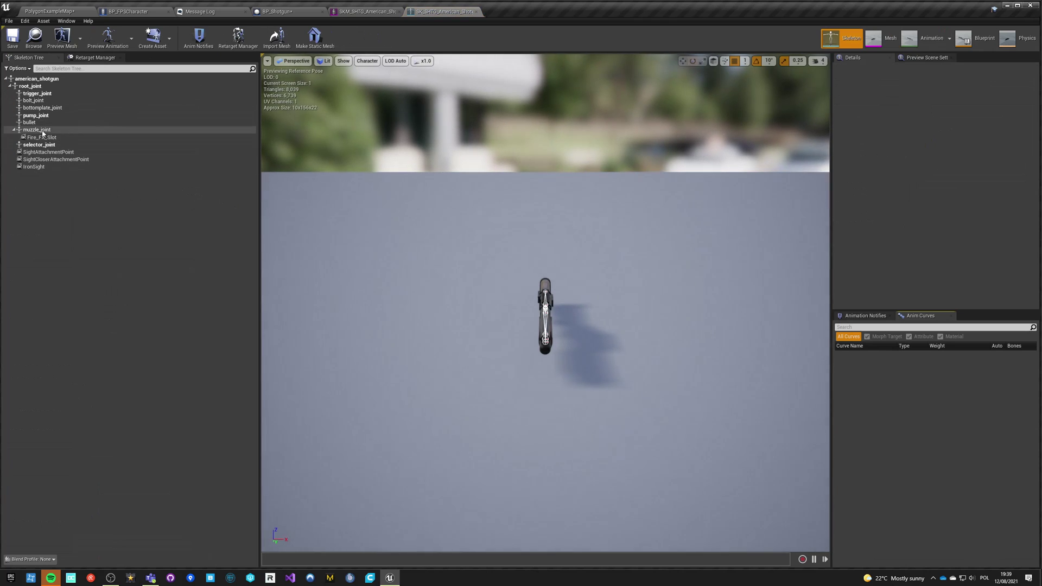
# Examine the muzzle_joint bone and its Fire_FX_Slot socket at the end of the shotgun's barrel
pyautogui.click(37, 130)
pyautogui.moveTo(380, 244); pyautogui.dragTo(489, 234, button='right')
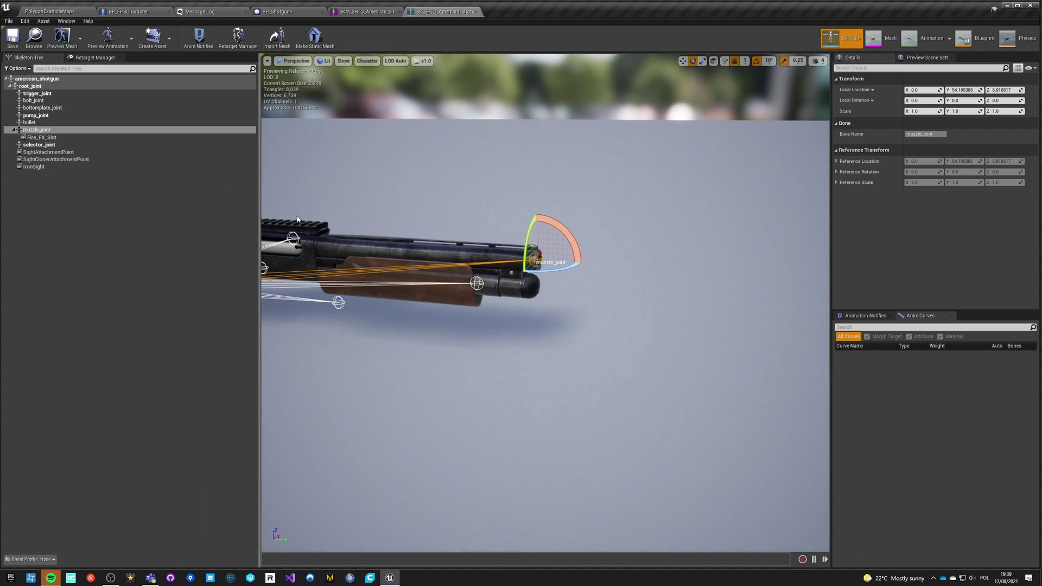
pyautogui.click(42, 136)
pyautogui.click(42, 131)
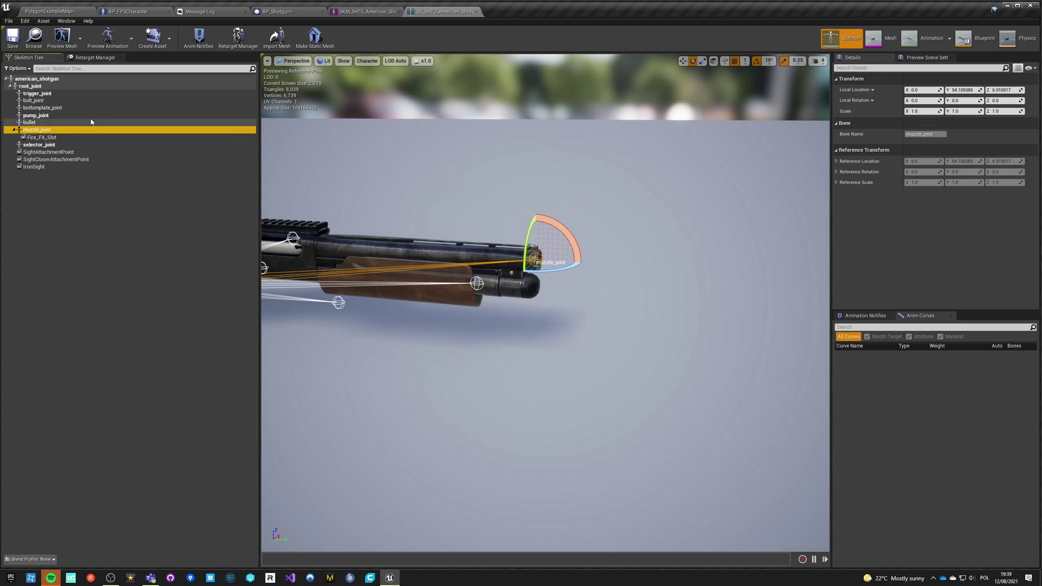
# Try Muzzle_joint as the default value of BP_Shotgun's BarrelSocket variable
pyautogui.click(366, 12)
pyautogui.click(250, 12)
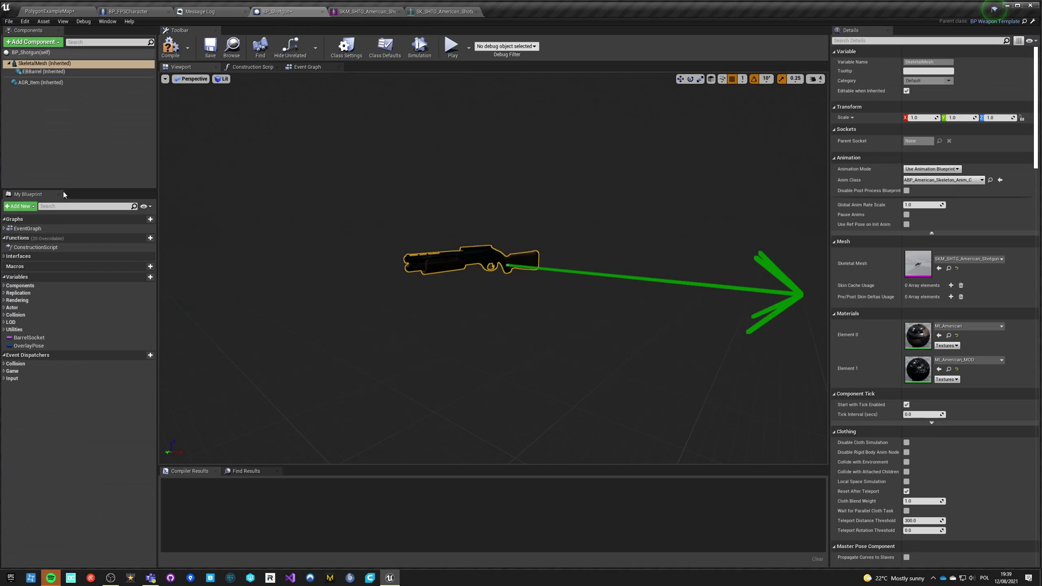
pyautogui.click(29, 338)
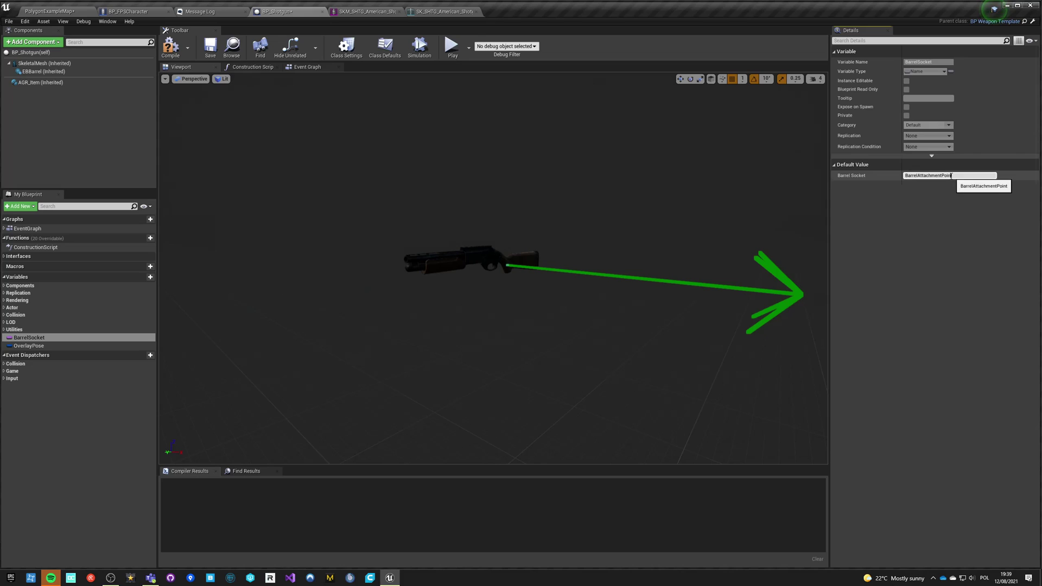
pyautogui.hotkey('ctrl', 'a')
pyautogui.press('BackSpace')
pyautogui.write('Mu')
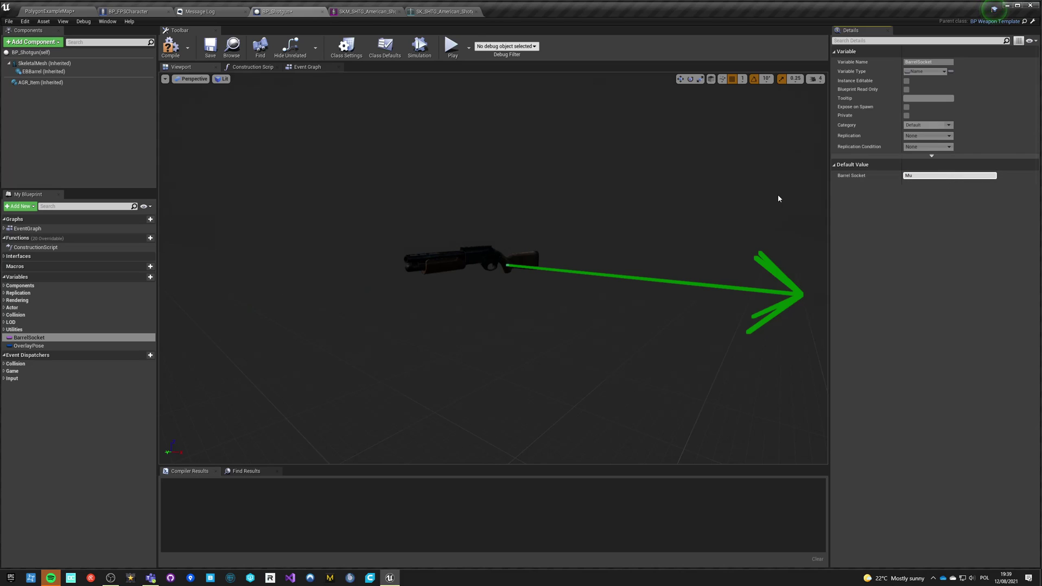
pyautogui.write('zzle_joint')
pyautogui.press('Return')
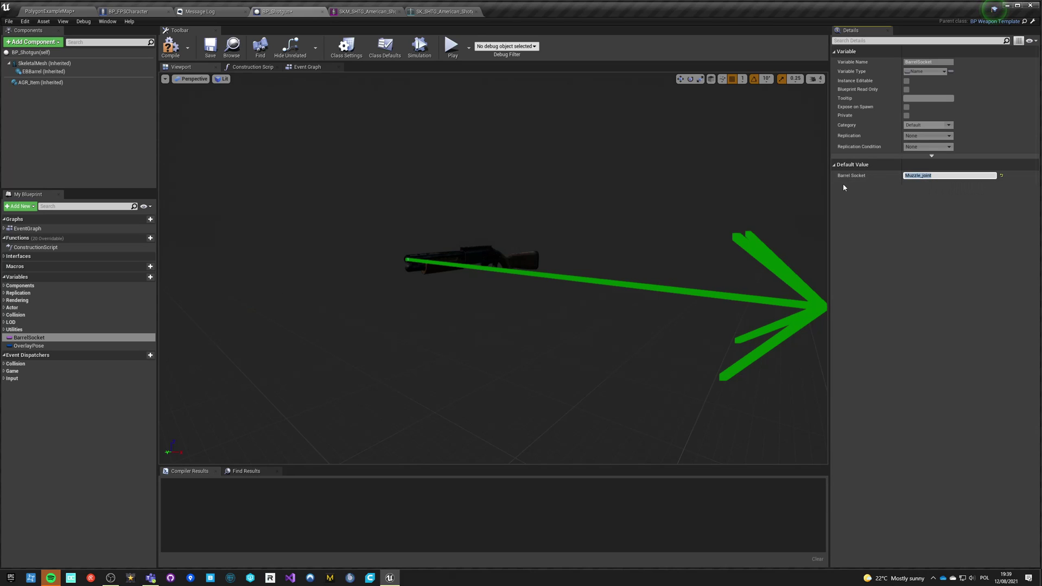
# Try FXSpawnPoint as the default value of the BarrelSocket variable
pyautogui.write('FP')
pyautogui.write('SpawnPoint')
pyautogui.press('Return')
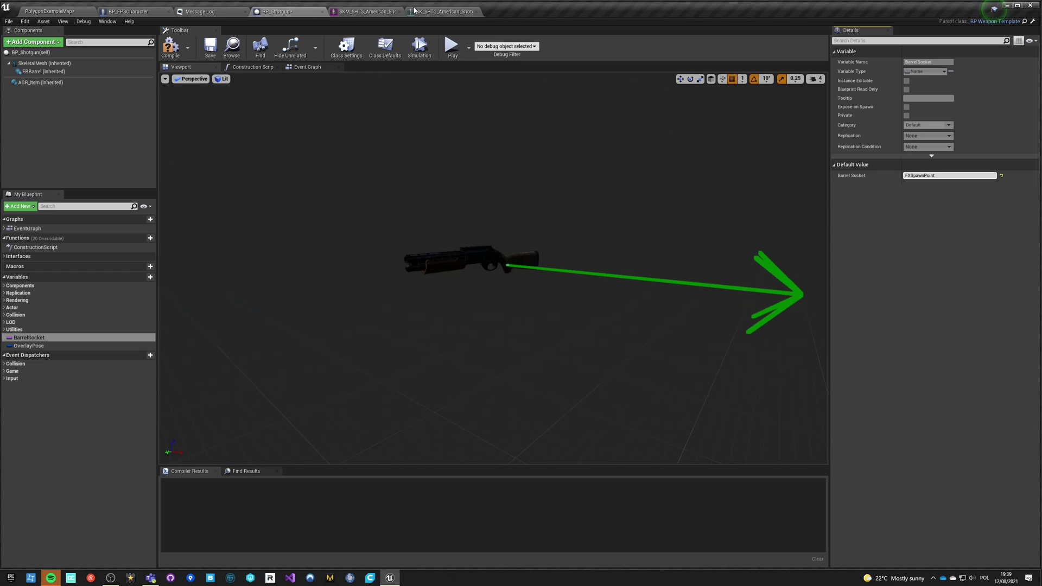
# Copy the Fire_FX_Slot socket name from the shotgun skeleton into BarrelSocket's default value, then compile and save BP_Shotgun
pyautogui.click(421, 12)
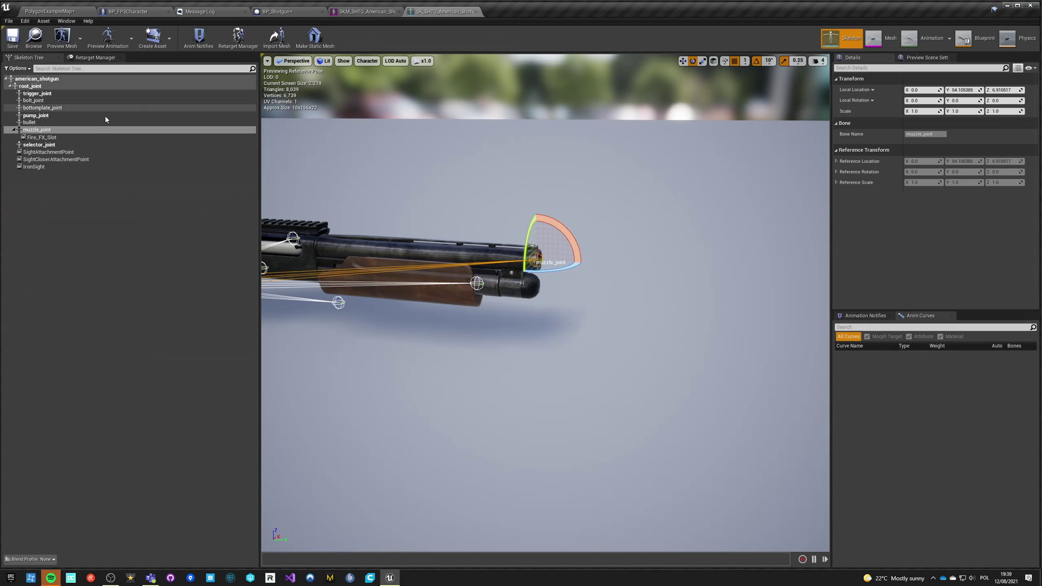
pyautogui.click(41, 137)
pyautogui.click(39, 137)
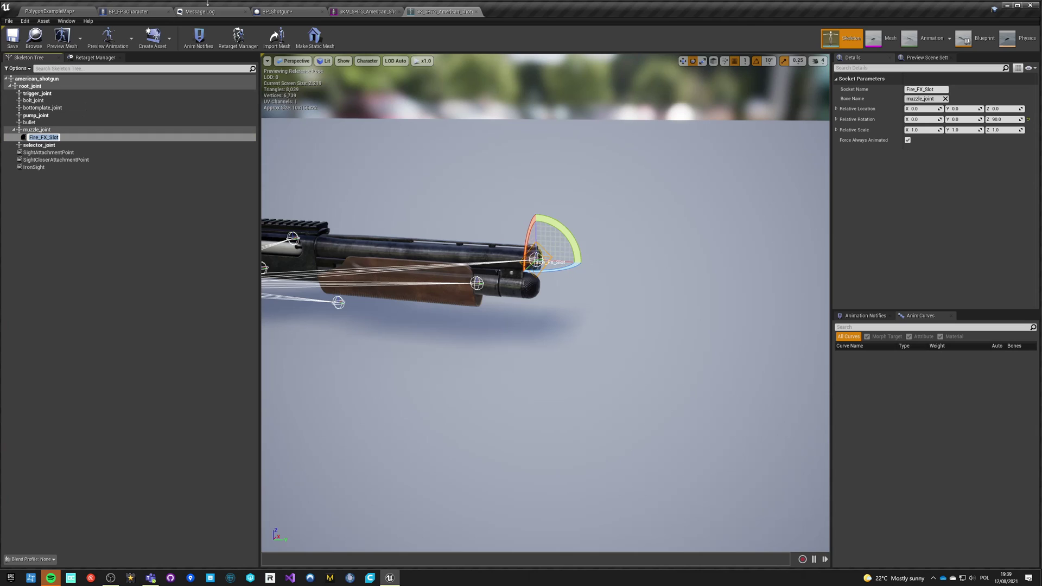
pyautogui.click(292, 13)
pyautogui.click(929, 177)
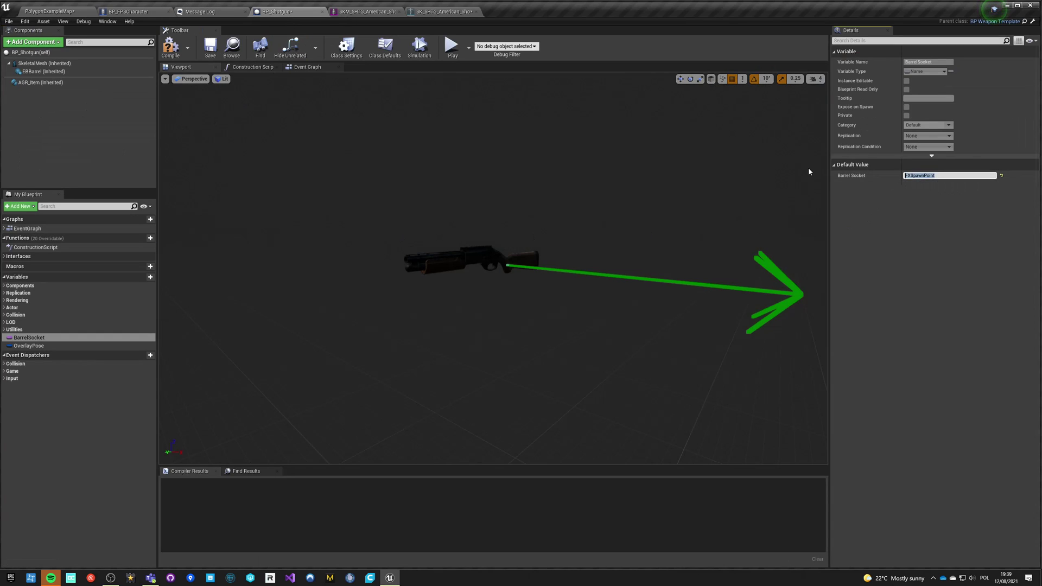
pyautogui.moveTo(478, 283); pyautogui.dragTo(456, 267, button='right')
pyautogui.click(210, 47)
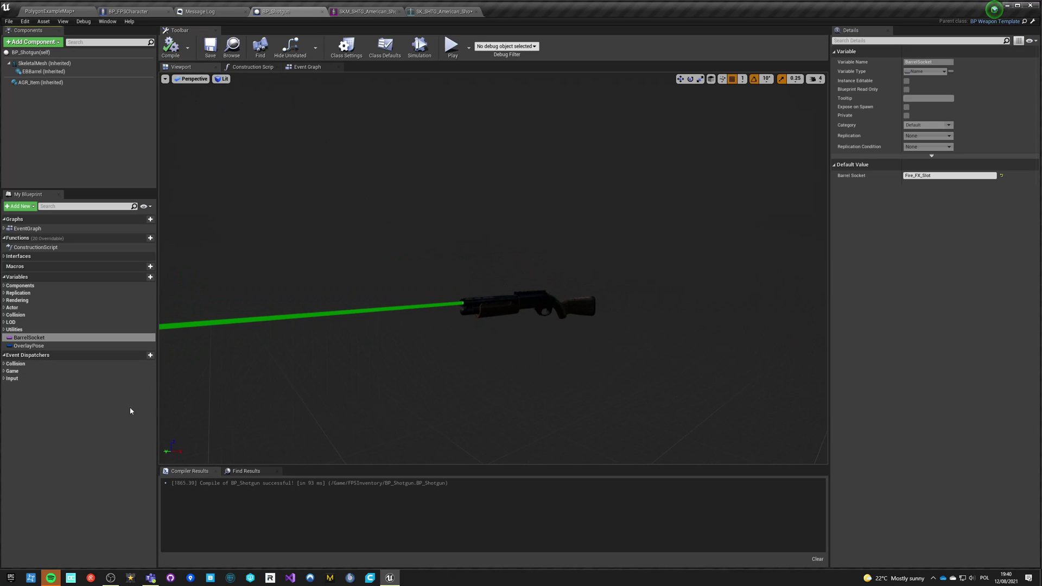
# Set the OverlayPose variable's default gameplay tag to Animation.Overlay.Shotgun
pyautogui.click(24, 347)
pyautogui.click(912, 176)
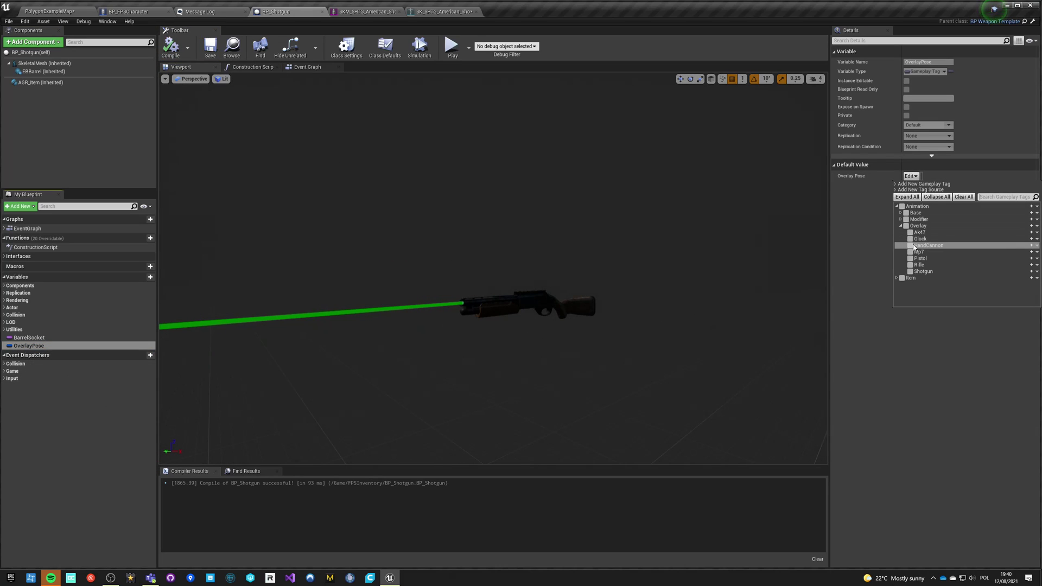
pyautogui.click(910, 272)
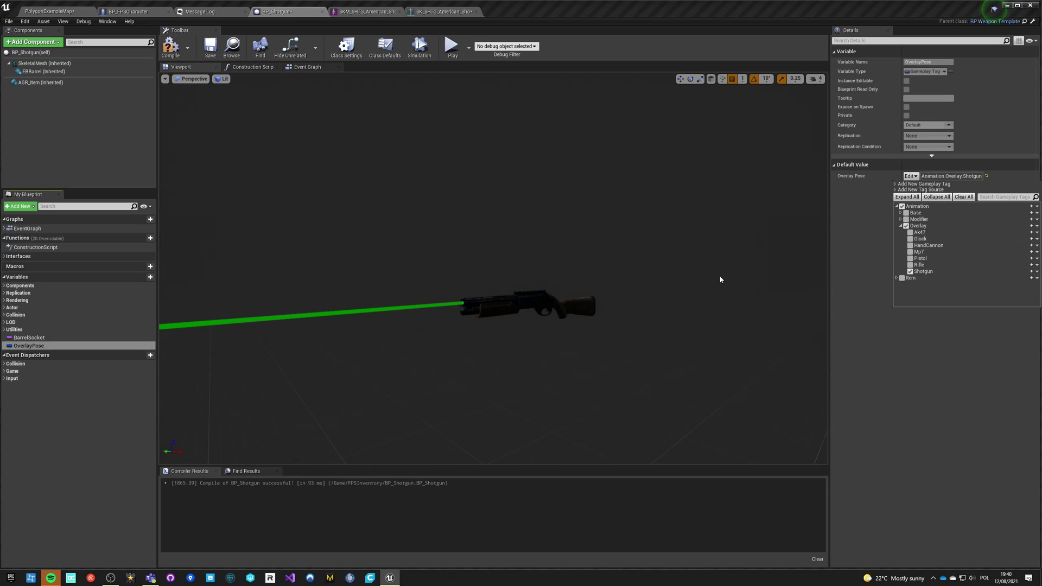
# Name the AGR_Item component's item Shotgun, set its Item Tag Slot Type to Item.Weapon.Primary, and compile the Blueprint
pyautogui.click(31, 82)
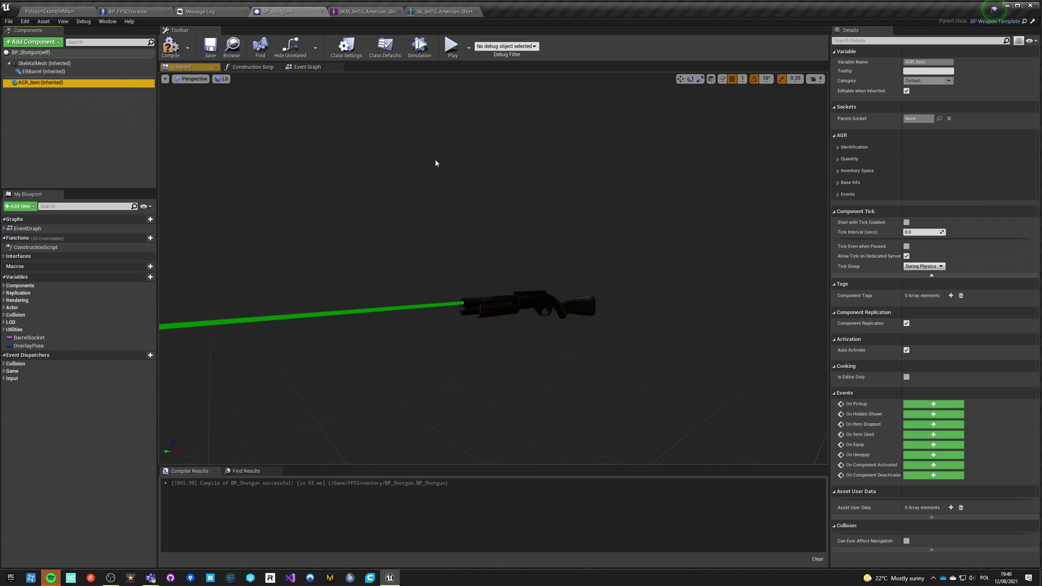
pyautogui.click(838, 170)
pyautogui.click(841, 213)
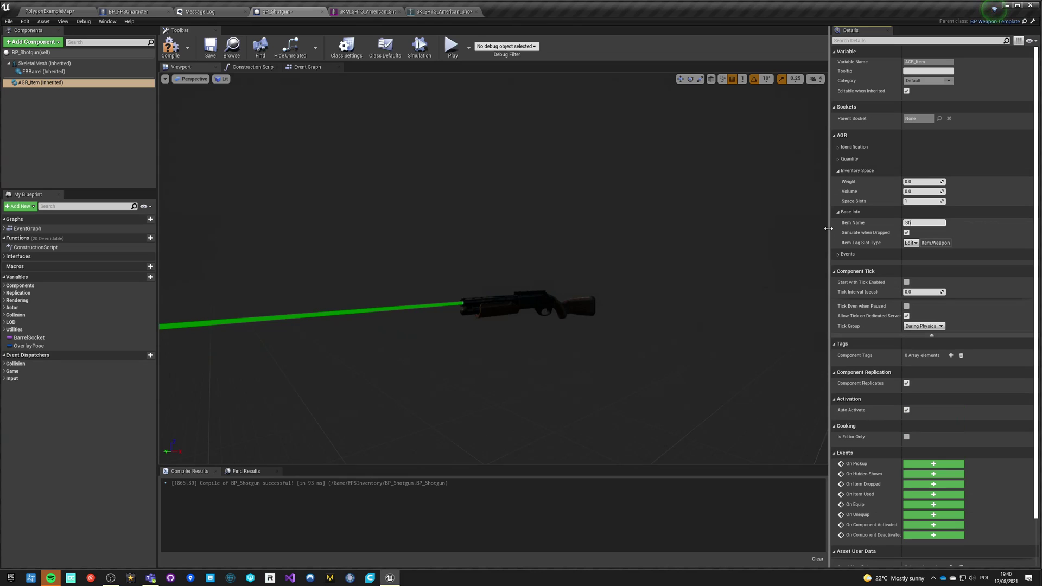
pyautogui.click(911, 243)
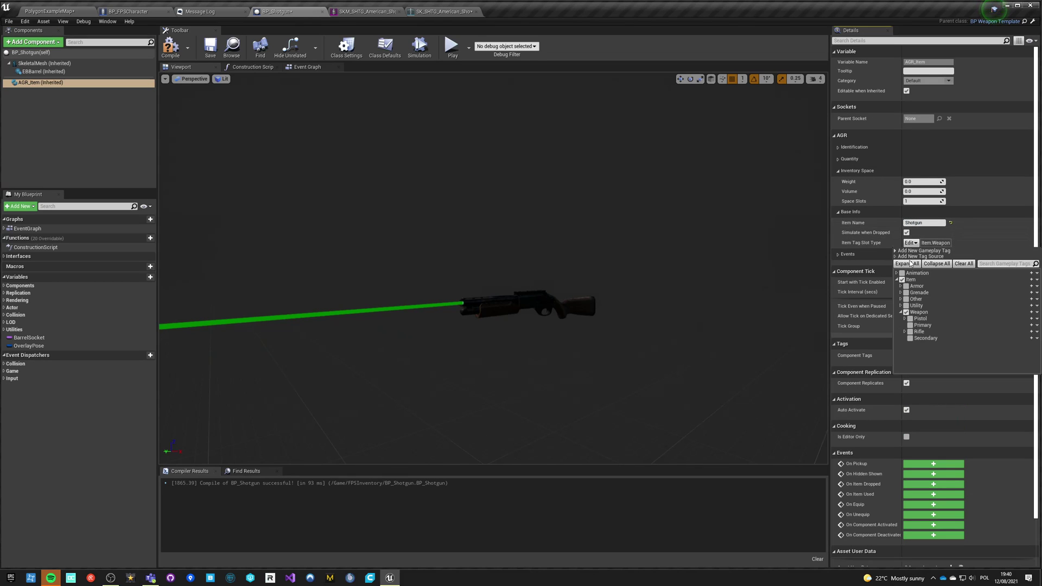
pyautogui.click(911, 326)
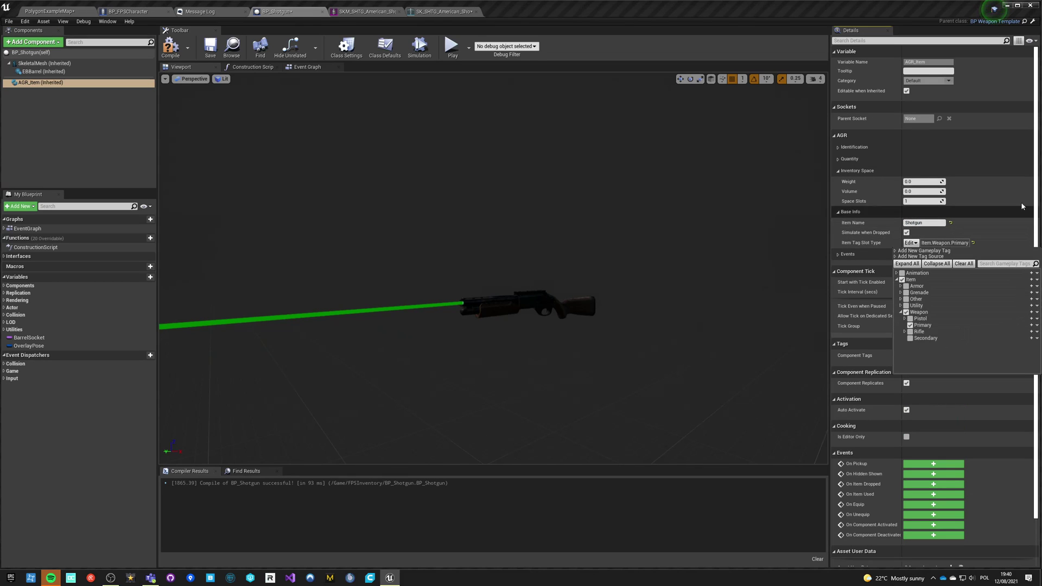
pyautogui.click(169, 50)
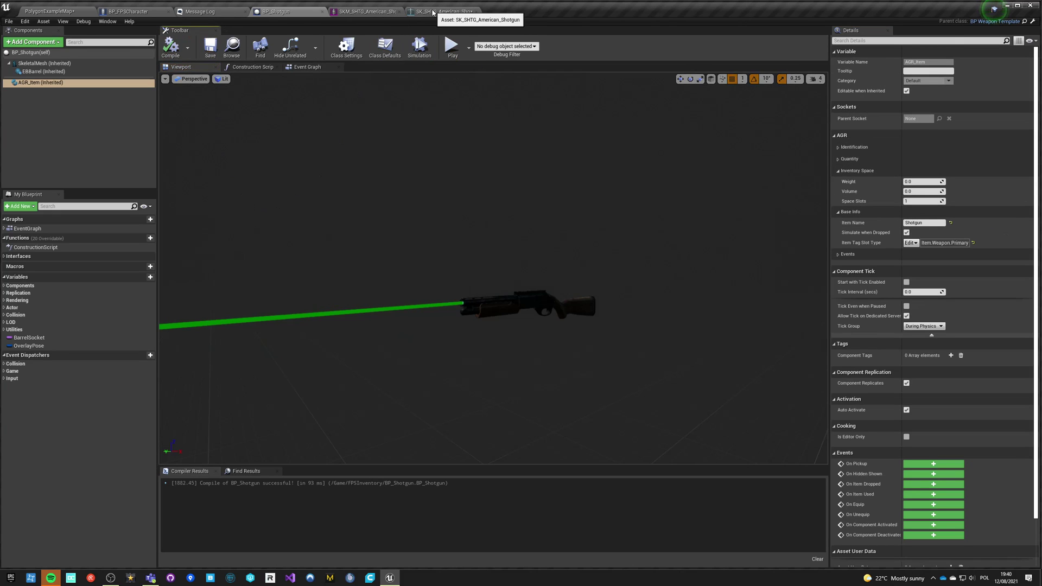
# Assign PA_SHTG_American_Shotgun as both the Physics Asset and Shadow Physics Asset of the shotgun skeletal mesh, save it and close its editor
pyautogui.click(433, 13)
pyautogui.click(474, 12)
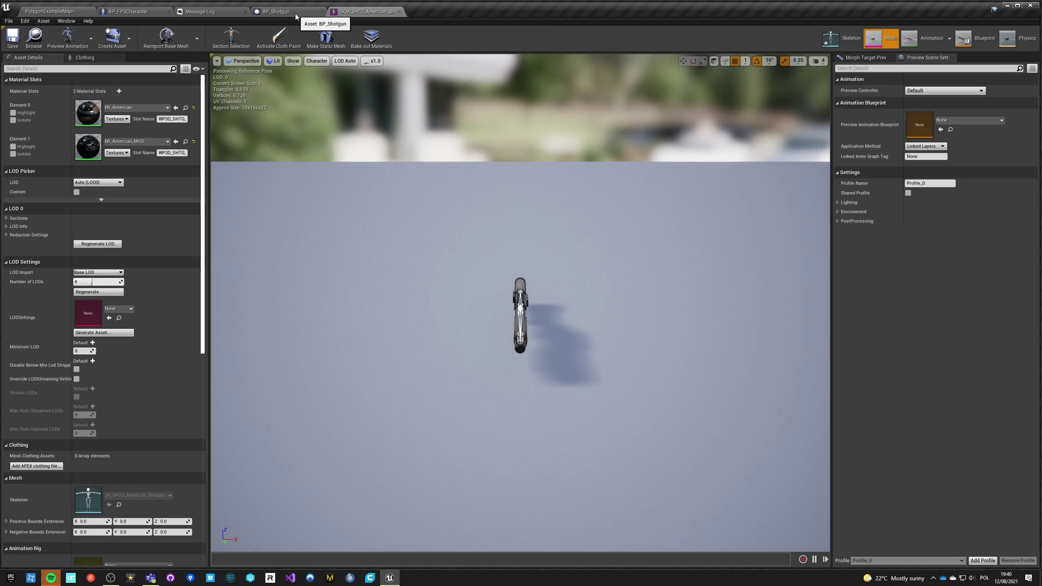
pyautogui.scroll(-5, 140, 405)
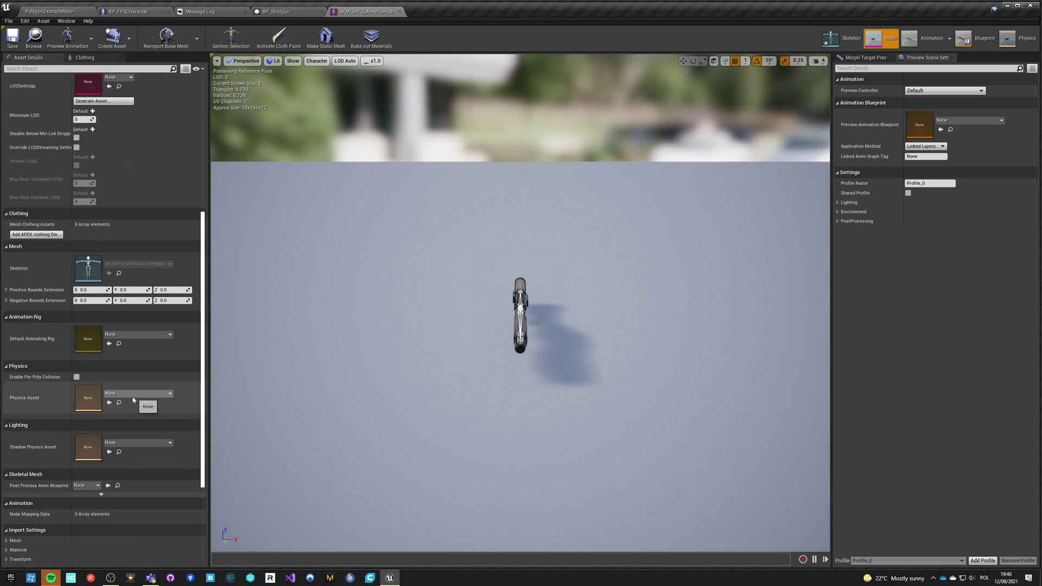
pyautogui.click(127, 394)
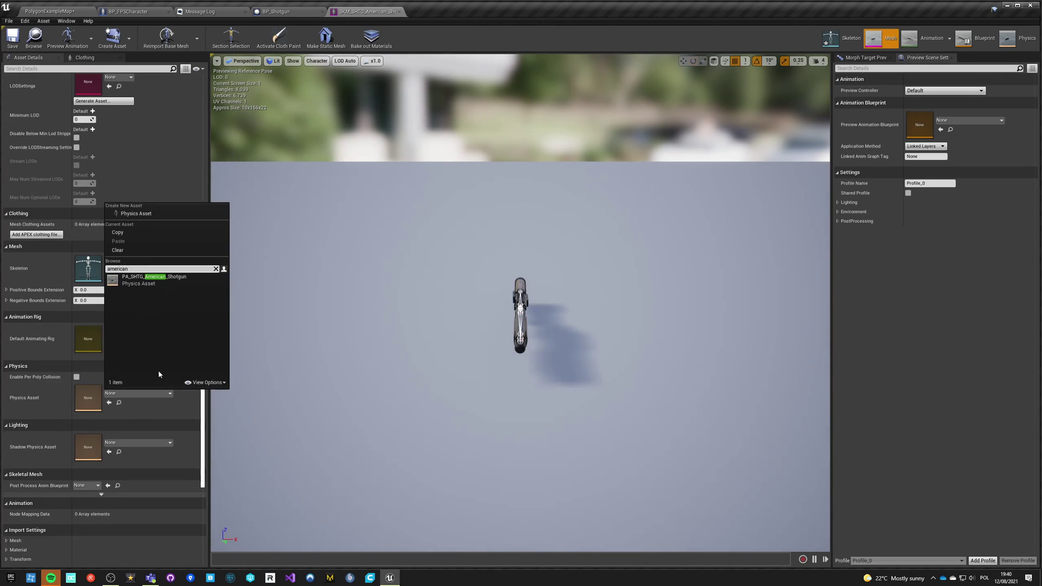
pyautogui.click(154, 280)
pyautogui.click(120, 446)
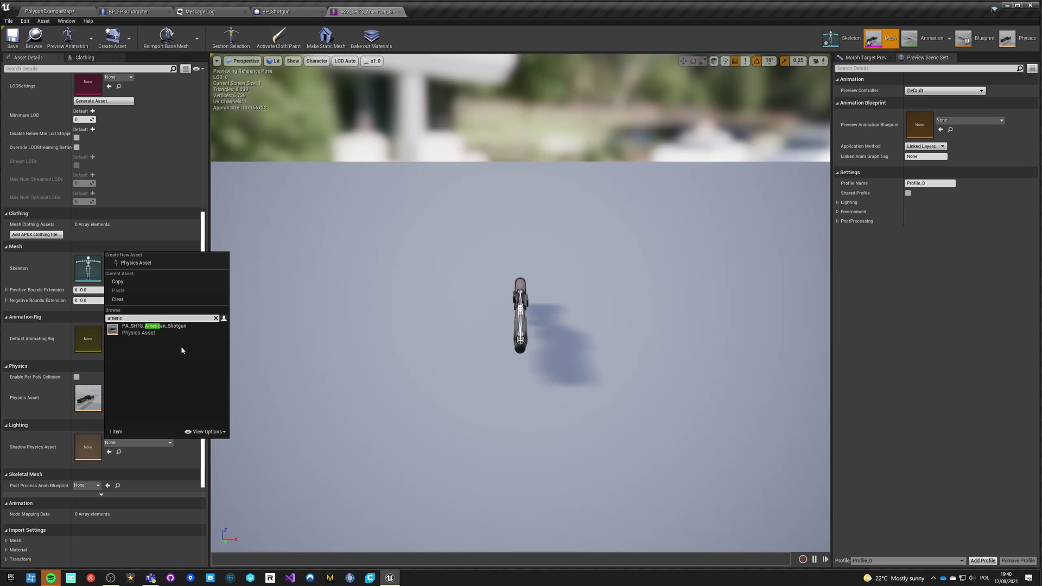
pyautogui.click(185, 327)
pyautogui.click(10, 47)
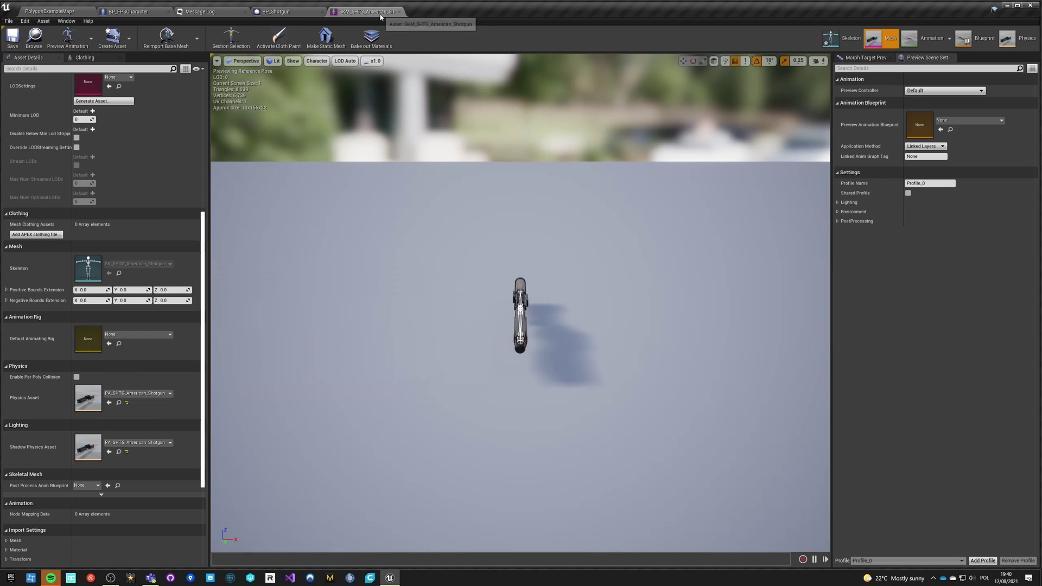
pyautogui.click(399, 12)
# Place BP_Shotgun from the FPSInventory folder above the free crate in PolygonExampleMap
pyautogui.click(115, 13)
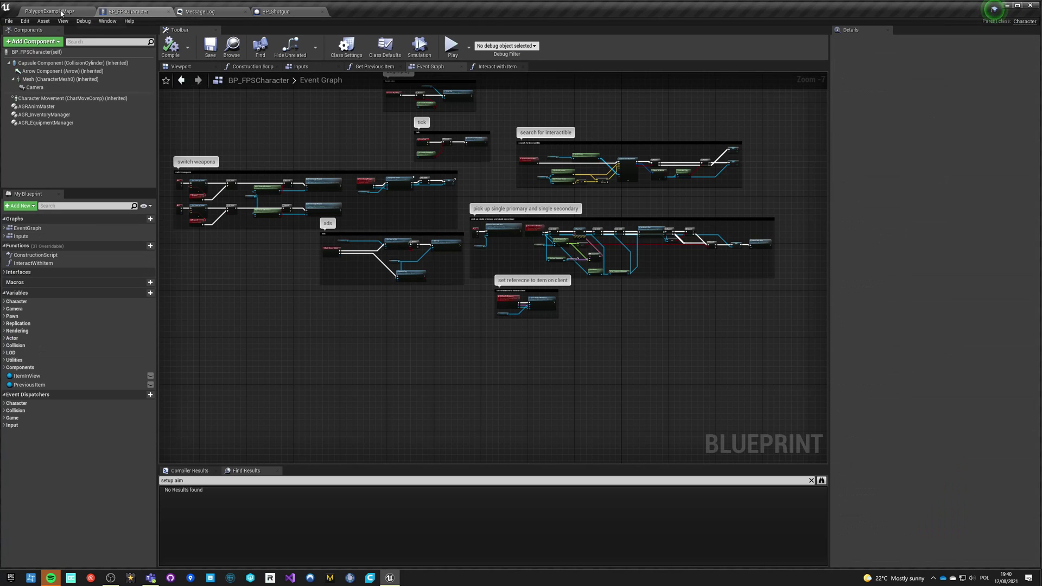
pyautogui.click(58, 12)
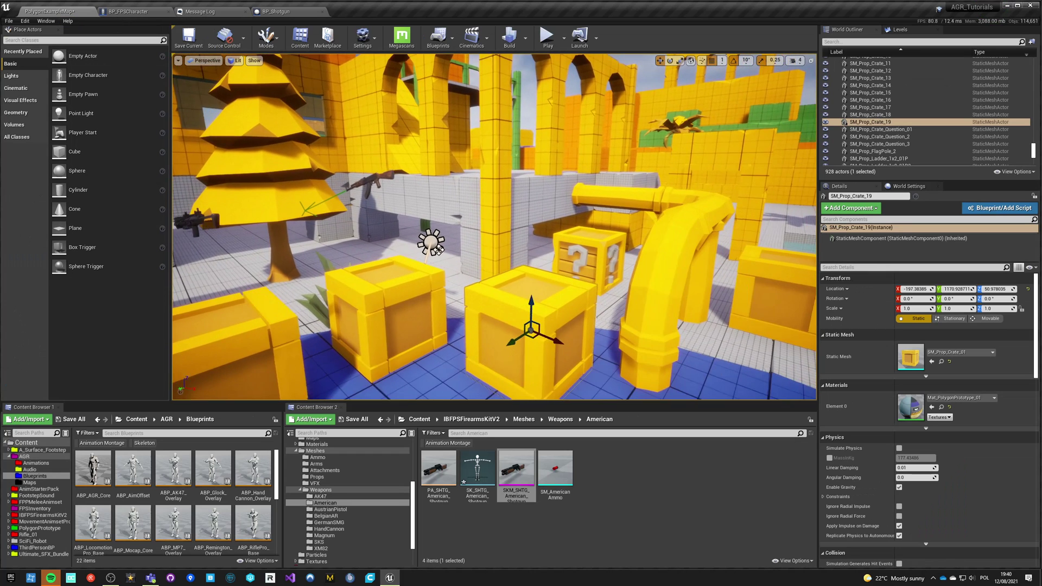
pyautogui.click(420, 419)
pyautogui.doubleClick(637, 468)
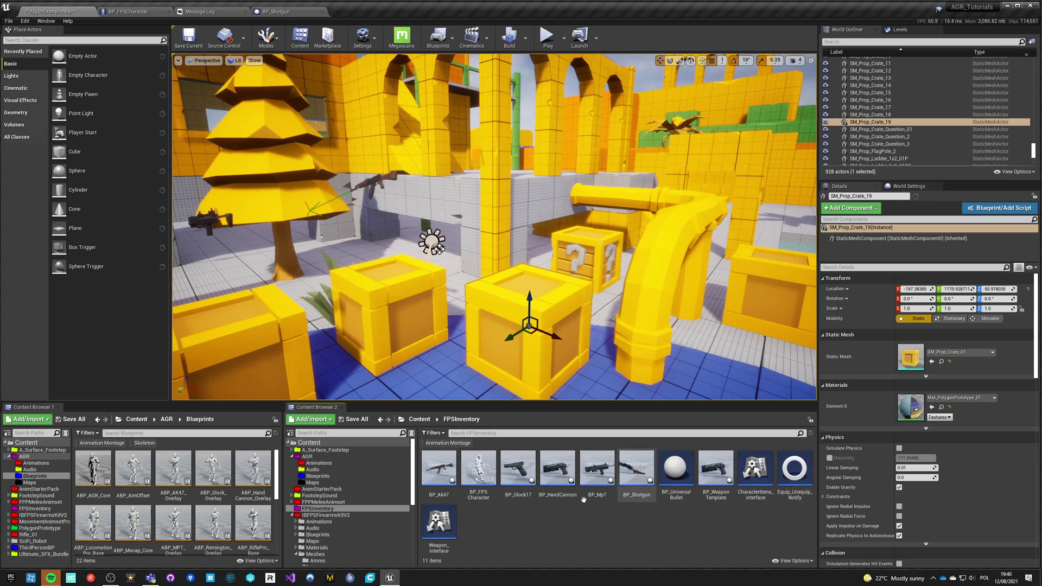
pyautogui.moveTo(634, 476); pyautogui.dragTo(552, 217)
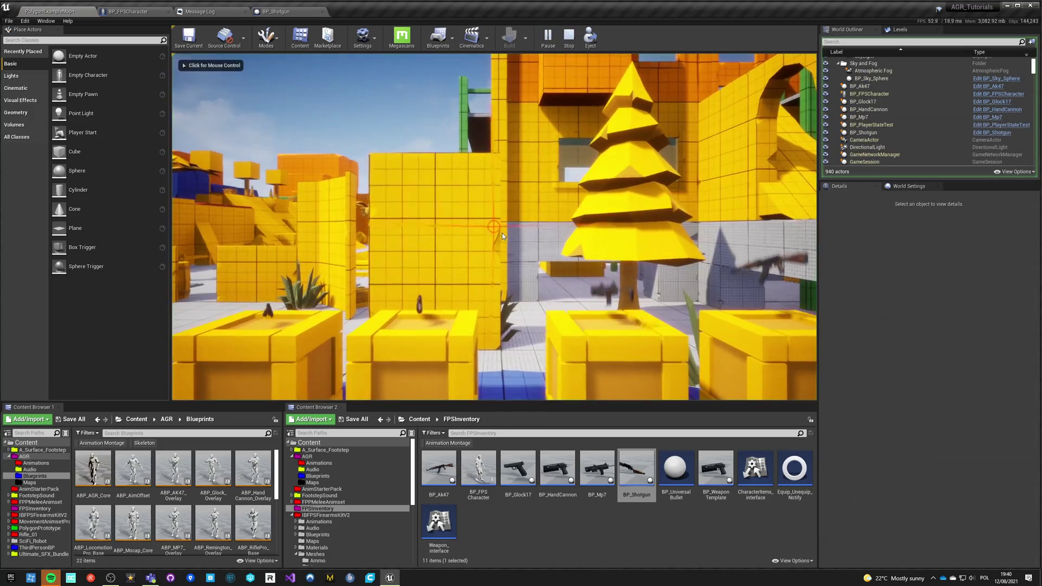
# Pick up the shotgun from its crate in the running play session and aim down its sights
pyautogui.click(502, 233)
pyautogui.press('w')
pyautogui.press('e')
pyautogui.press('s')
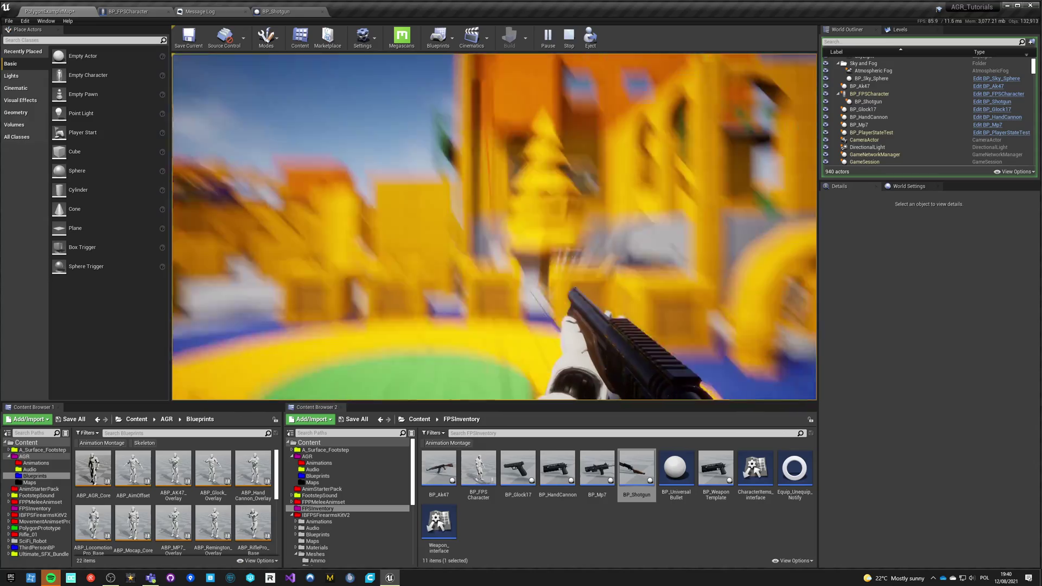
pyautogui.rightClick(494, 227)
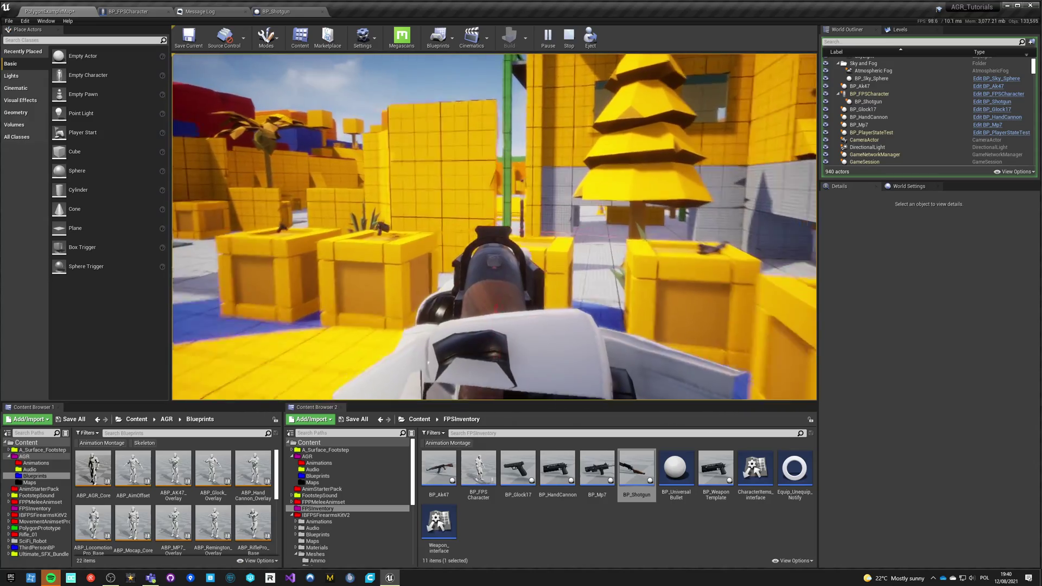
# Pick up the hand cannon and test switching between the secondary and primary weapons
pyautogui.press('w')
pyautogui.press('w')
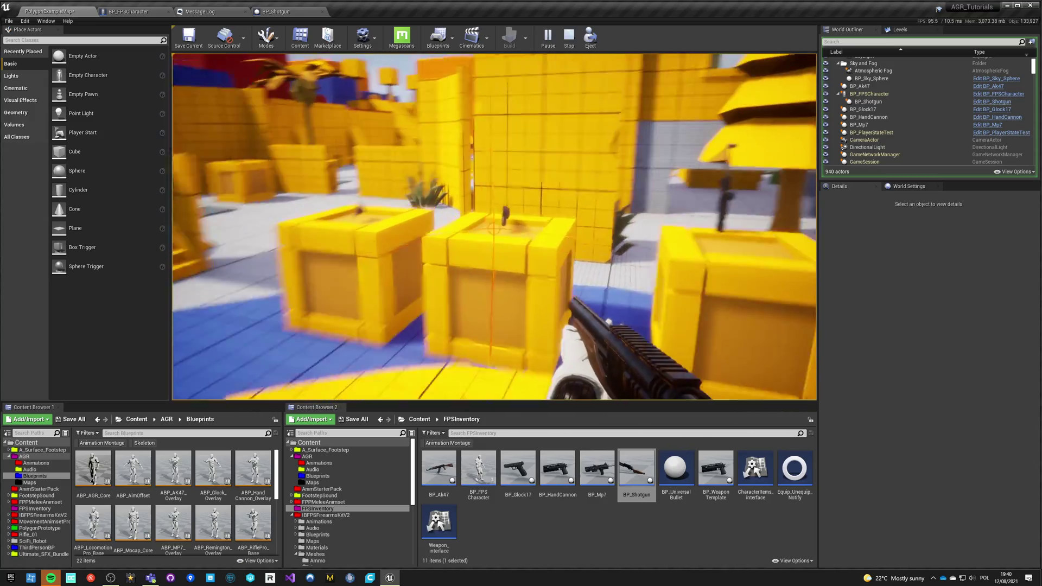
pyautogui.press('e')
pyautogui.press('s')
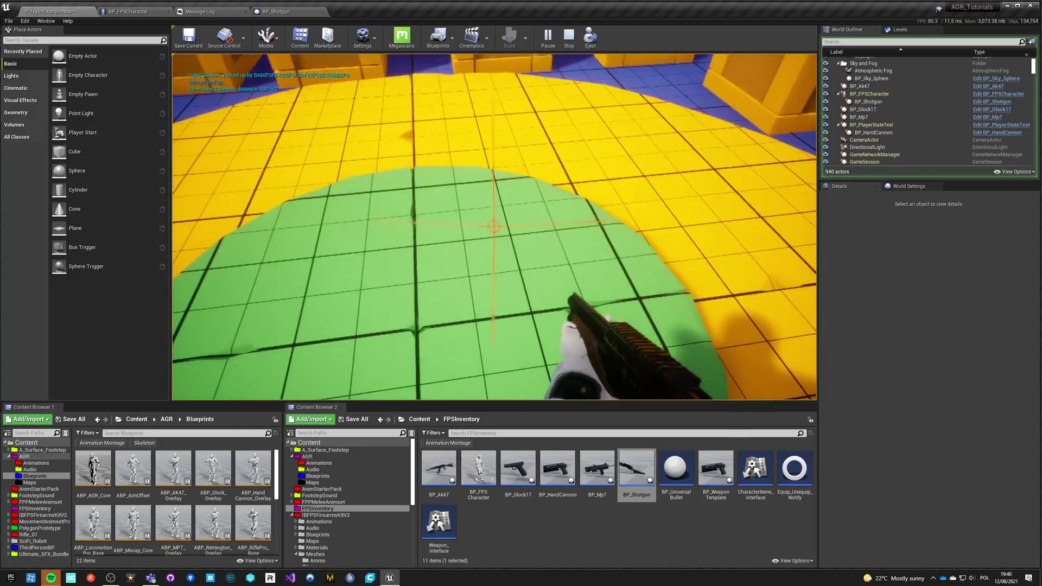
pyautogui.press('2')
pyautogui.press('1')
# Test swapping the primary weapon between the MP7 and the dropped shotgun, and end the play session
pyautogui.press('w')
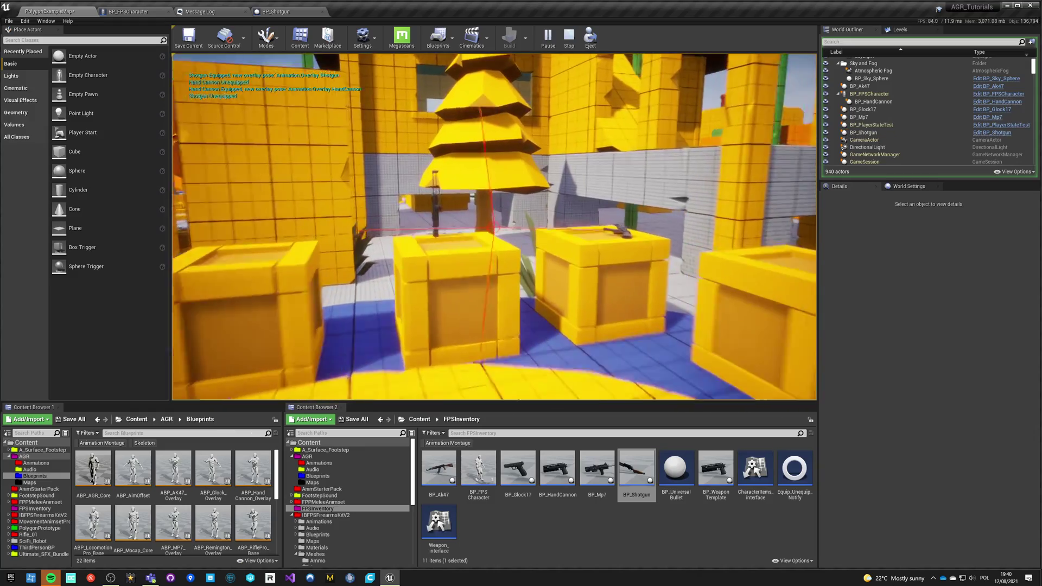
pyautogui.press('e')
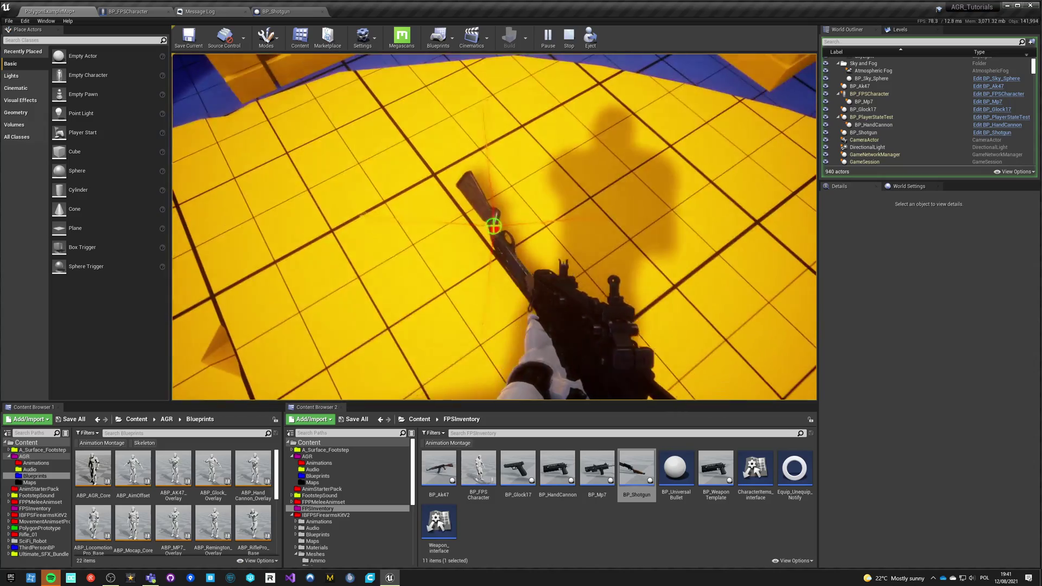
pyautogui.press('e')
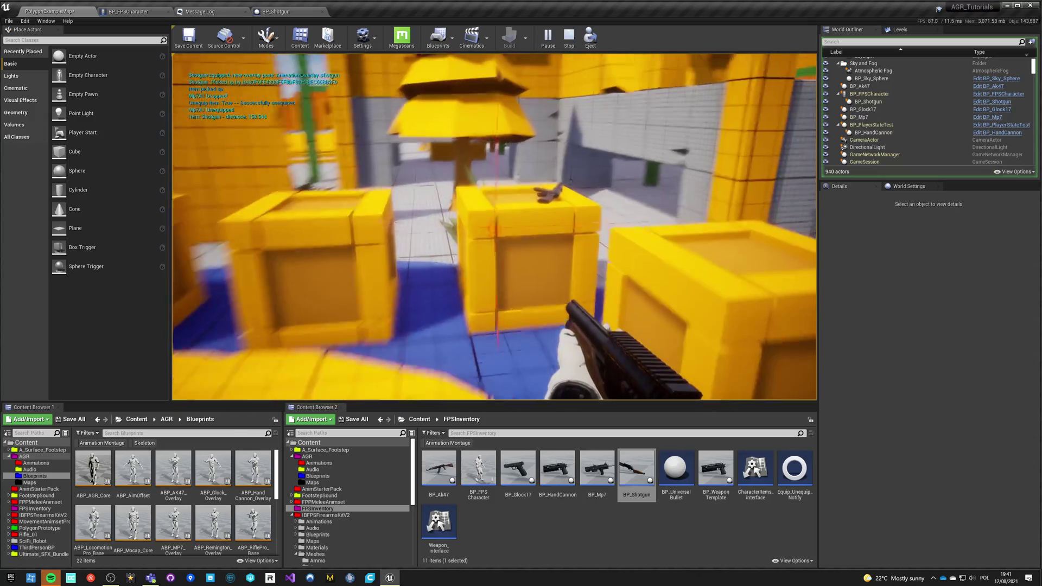
pyautogui.press('e')
pyautogui.press('e')
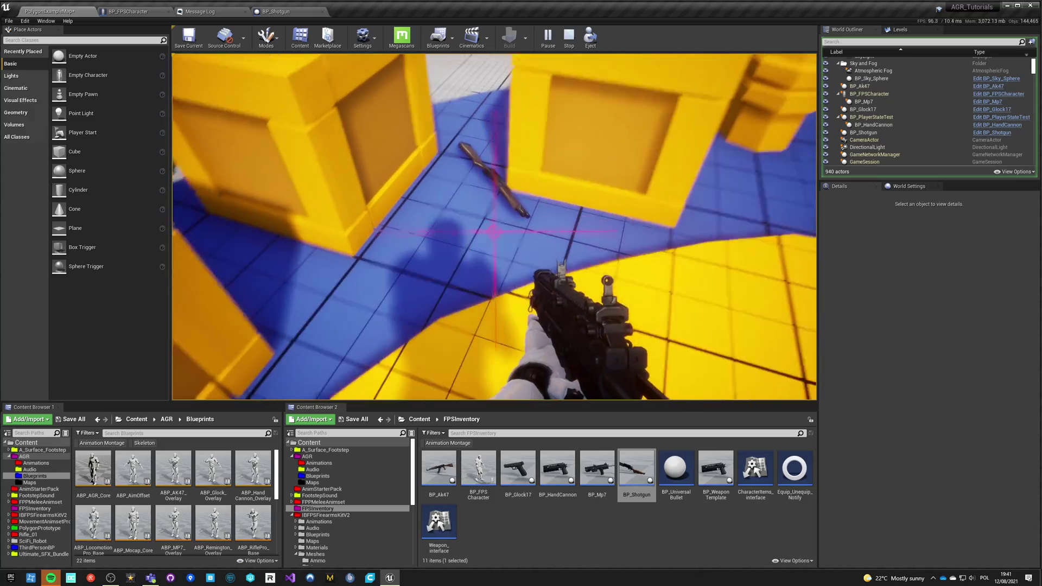
pyautogui.press('e')
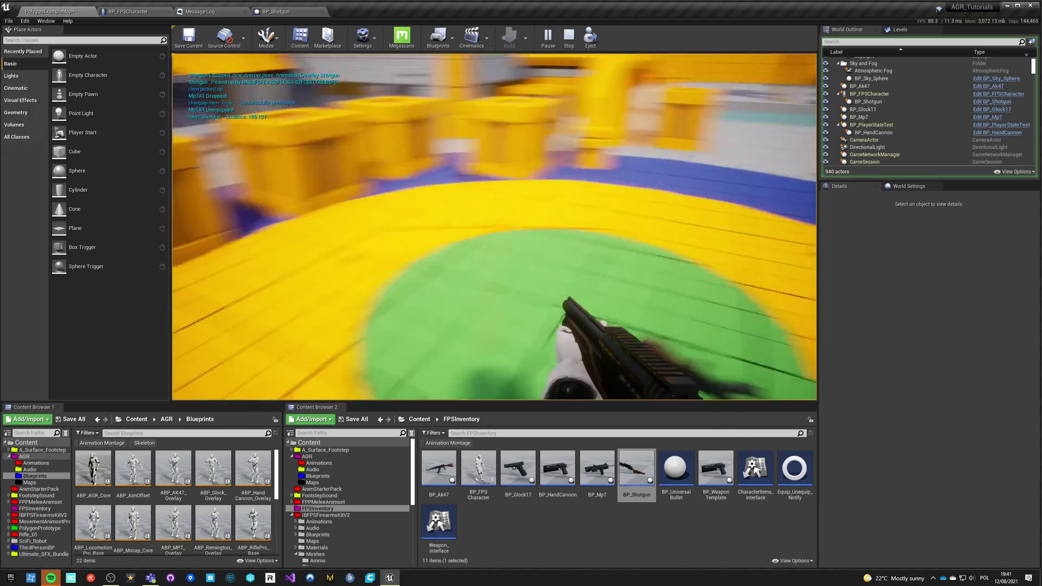
pyautogui.press('Escape')
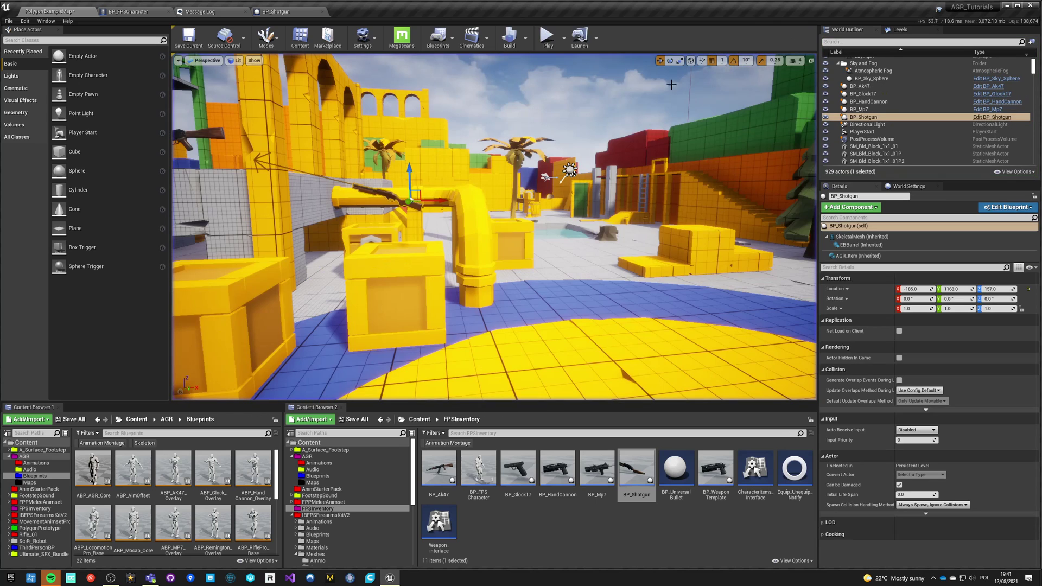
# Start a networked play session with 2 players and show the main viewport full screen
pyautogui.moveTo(627, 173); pyautogui.dragTo(633, 173)
pyautogui.click(619, 186)
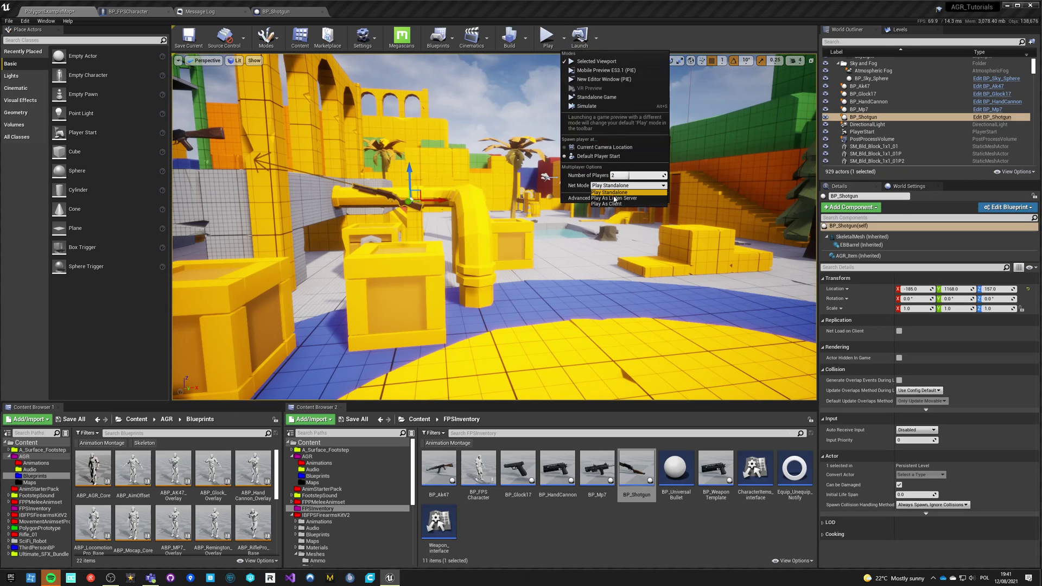
pyautogui.click(547, 37)
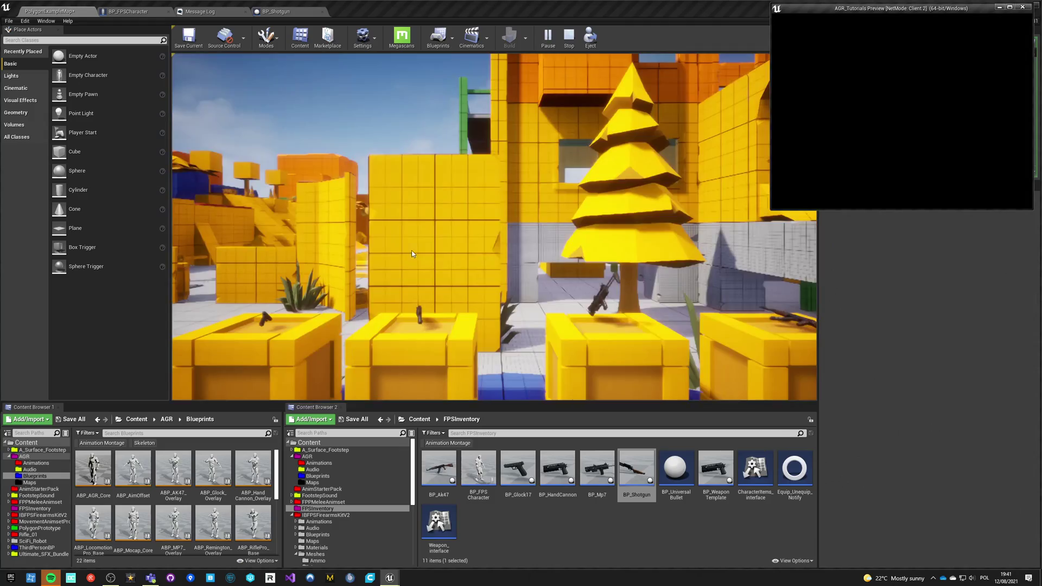
pyautogui.click(411, 249)
pyautogui.press('F11')
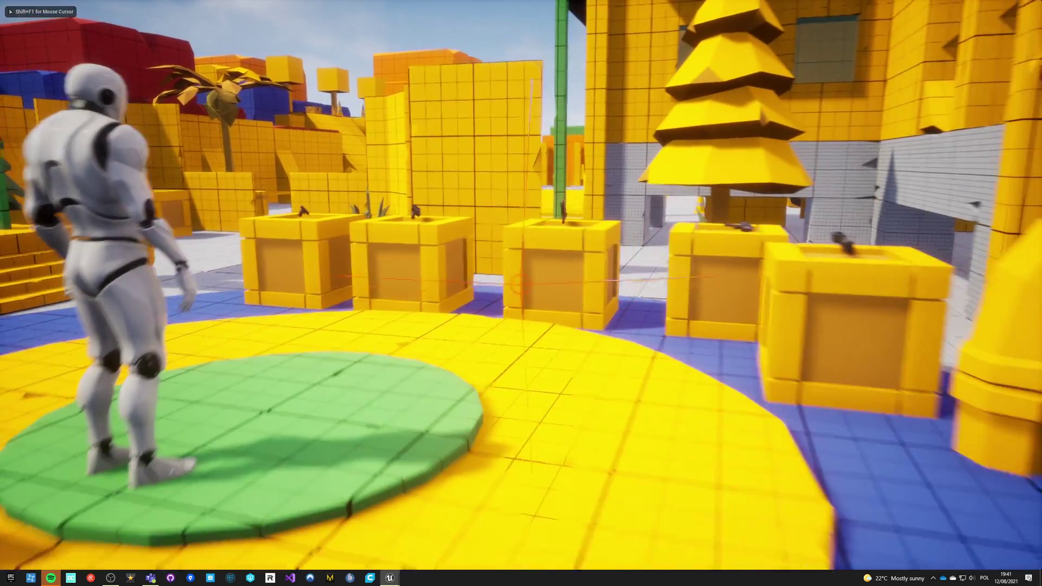
# Pick up the shotgun as the second player, check its third-person pose from the main view, and end the full-screen session
pyautogui.hotkey('alt', 'Tab')
pyautogui.press('w')
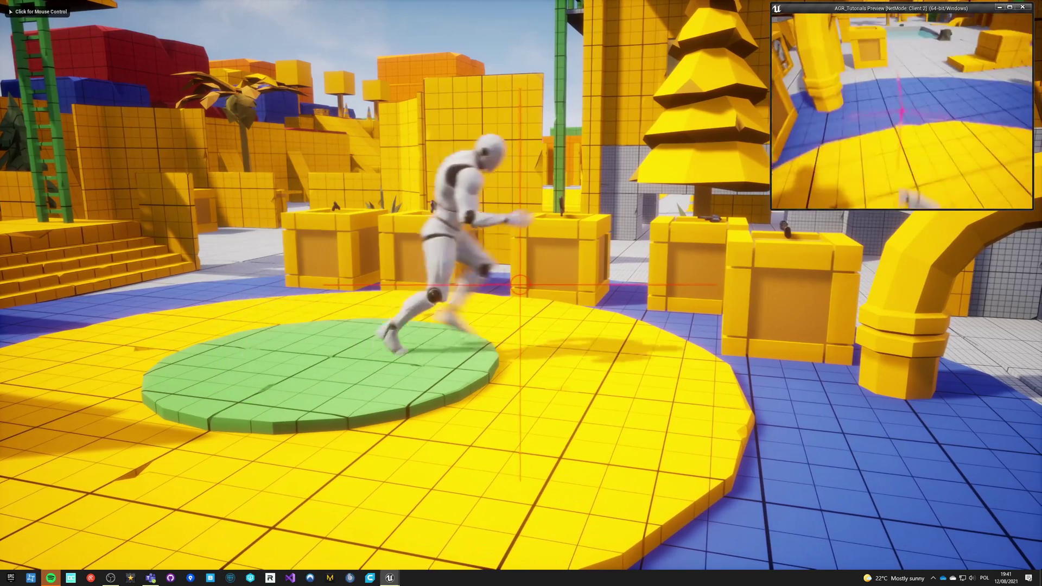
pyautogui.press('w')
pyautogui.press('e')
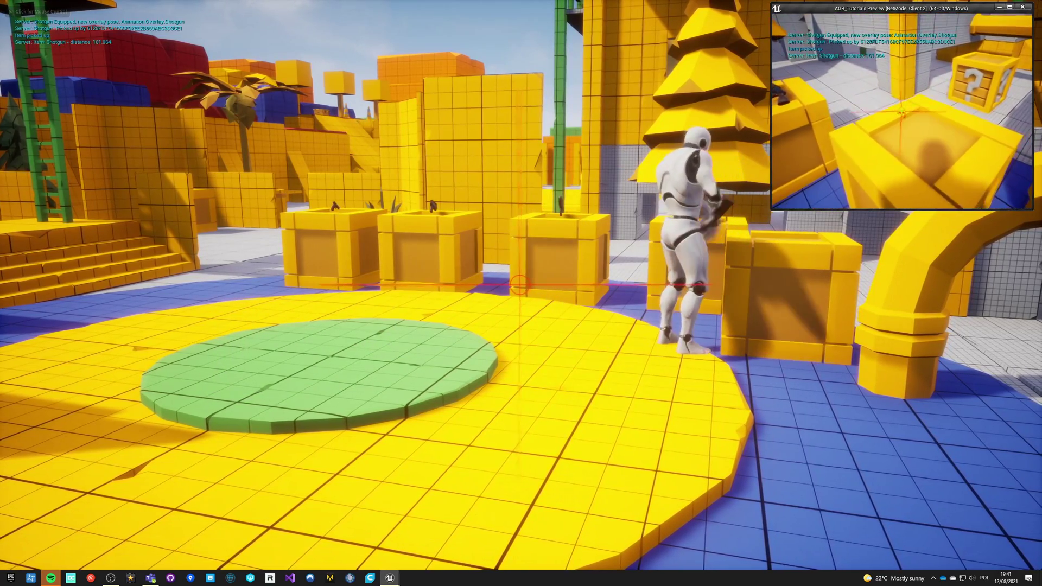
pyautogui.press('s')
pyautogui.press('s')
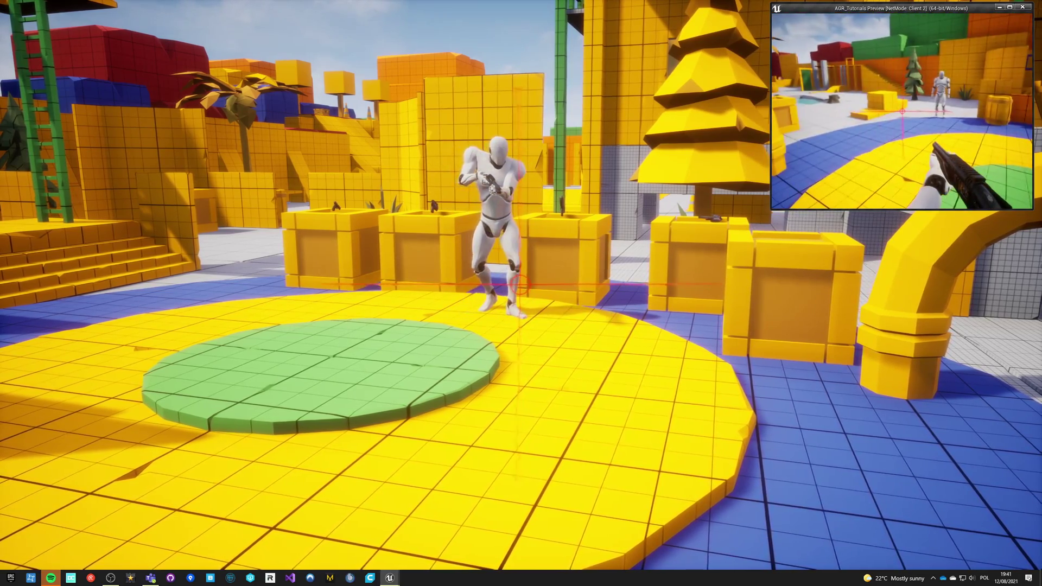
pyautogui.press('w')
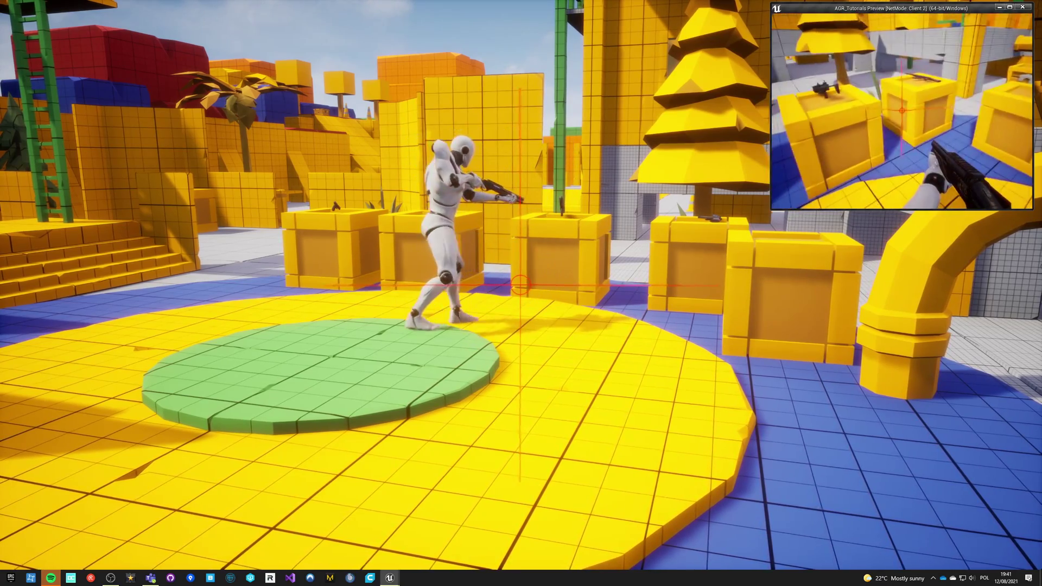
pyautogui.press('w')
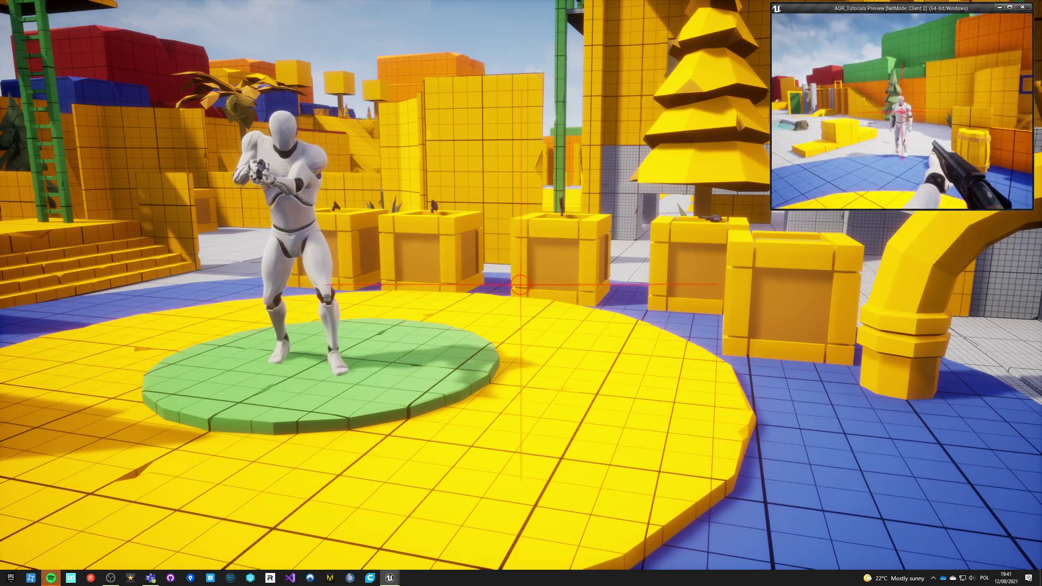
pyautogui.press('Escape')
pyautogui.moveTo(428, 280); pyautogui.dragTo(478, 266, button='right')
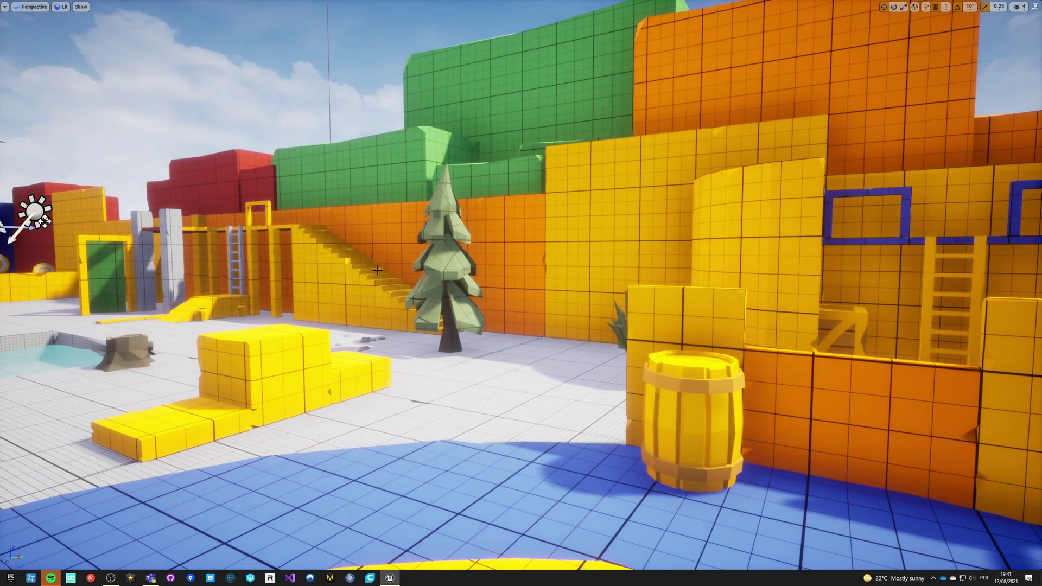
pyautogui.moveTo(378, 270); pyautogui.dragTo(402, 267)
pyautogui.press('F11')
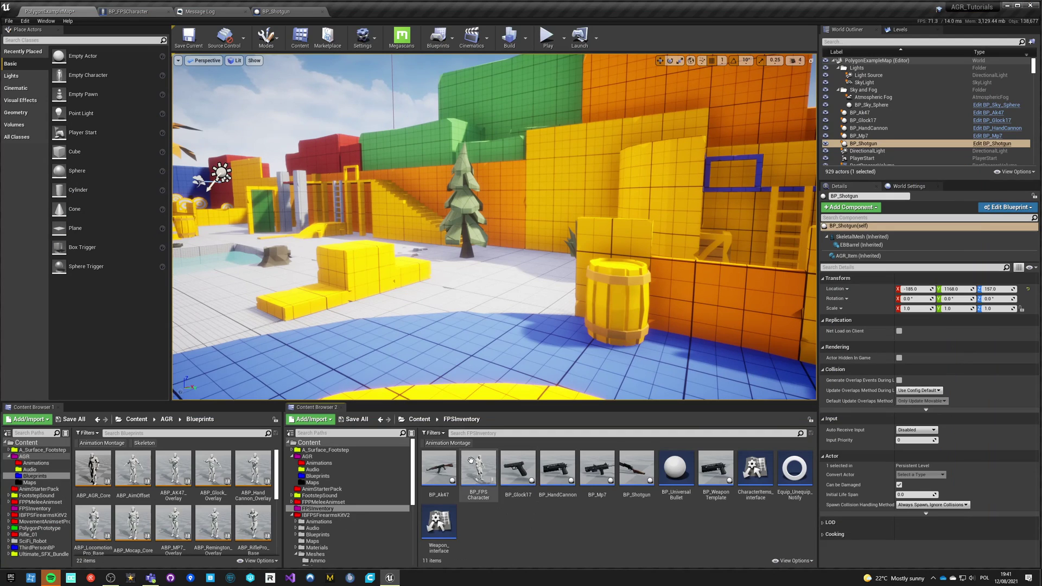
# Locate the animation class of BP_FPSCharacter's mesh in the content folders and open the neighbouring ABP_Remington_Overlay Blueprint
pyautogui.doubleClick(471, 461)
pyautogui.click(60, 80)
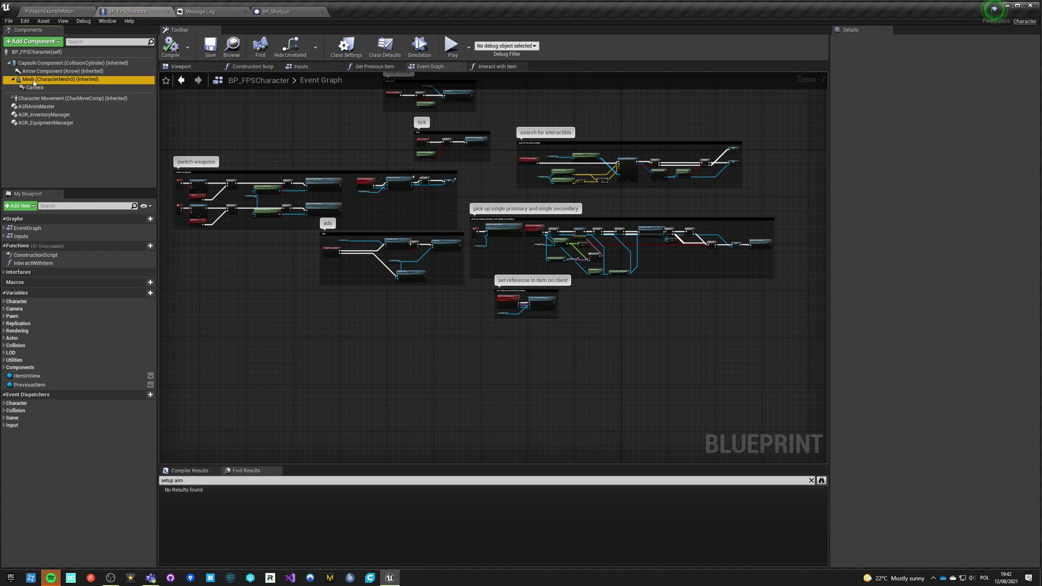
pyautogui.click(991, 199)
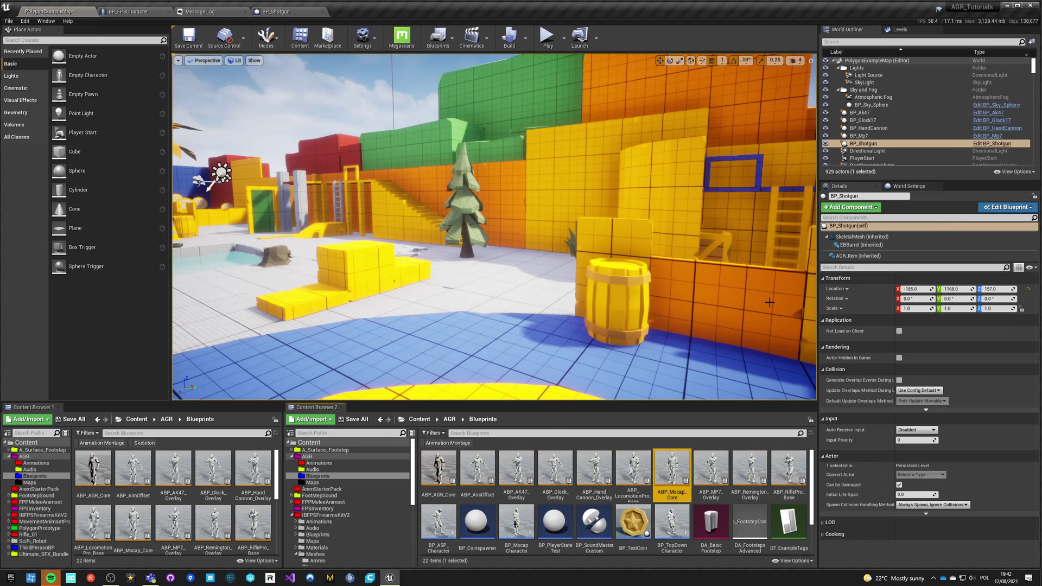
pyautogui.doubleClick(747, 491)
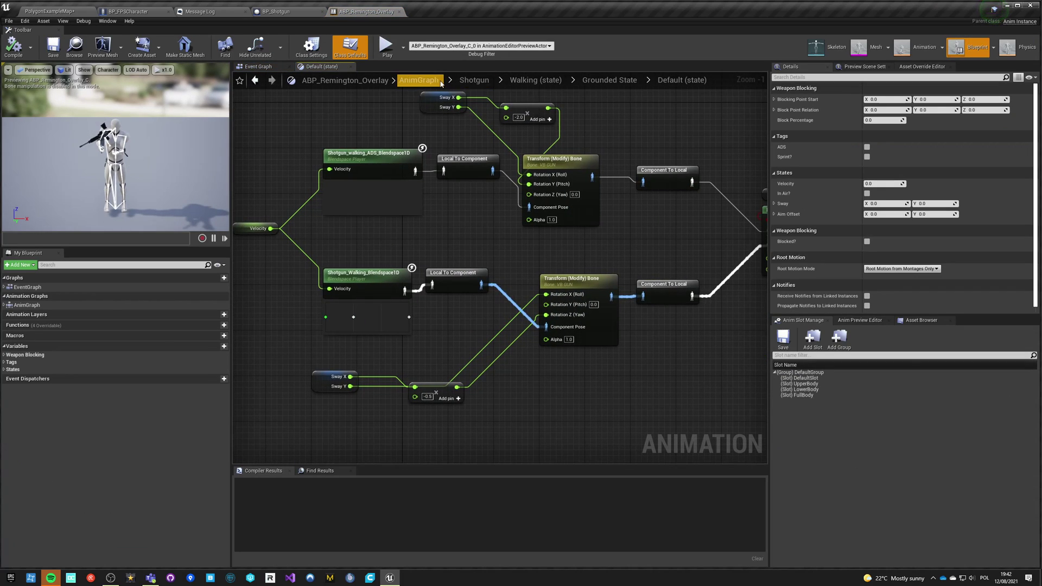
# Examine the first two branch filters of the Layered blend per bone node in ABP_Remington_Overlay's AnimGraph
pyautogui.click(418, 80)
pyautogui.click(551, 272)
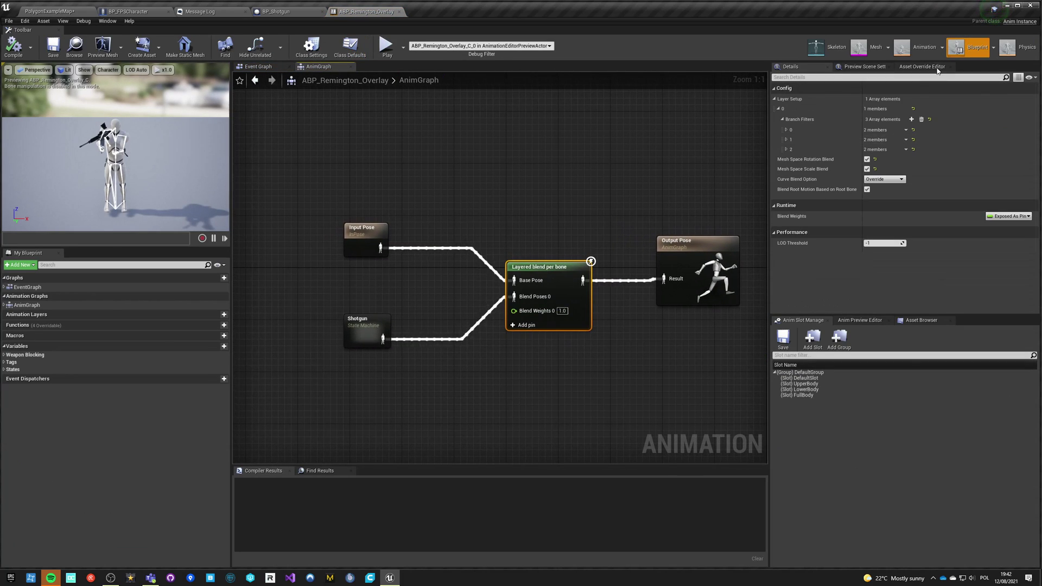
pyautogui.click(786, 130)
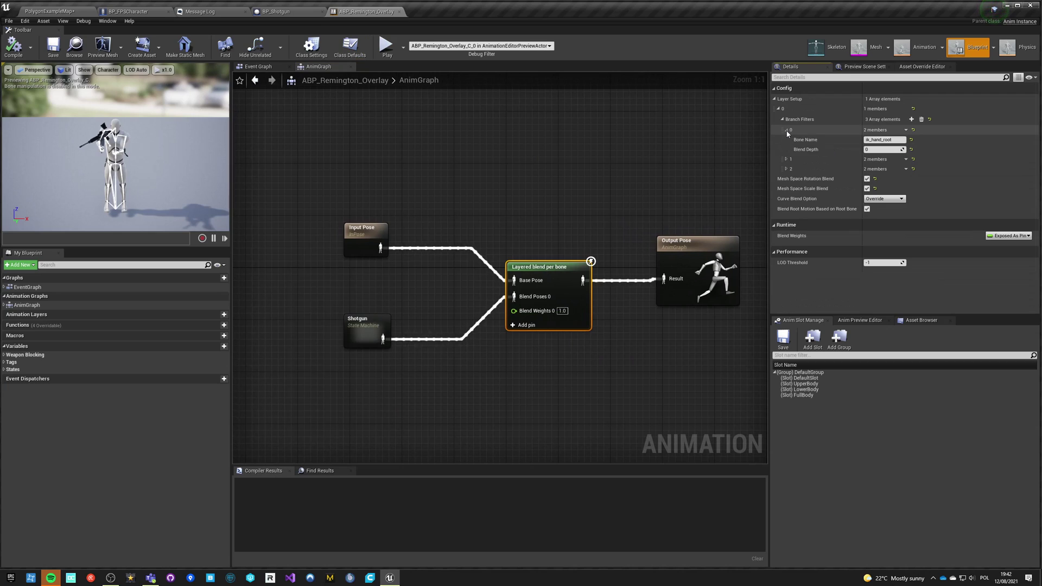
pyautogui.click(787, 159)
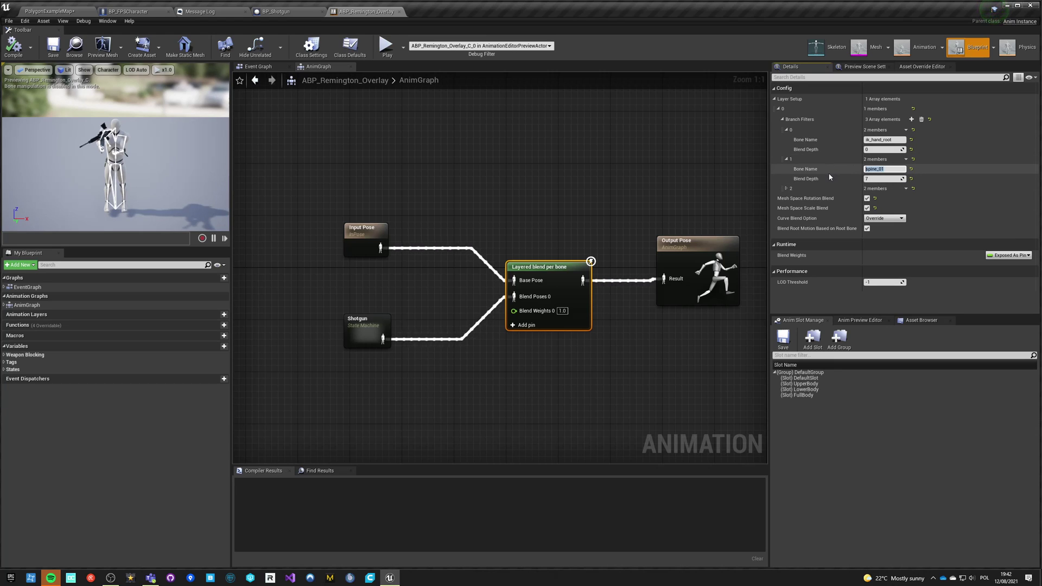
# Change the second branch filter of the Layered blend per bone node to bone hand_r with a blend depth of 1
pyautogui.click(787, 188)
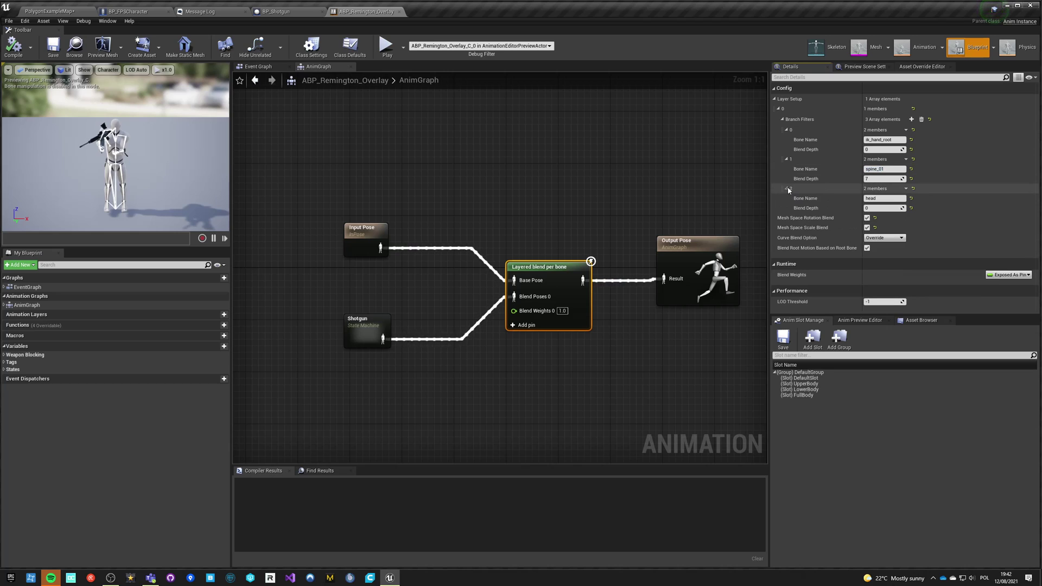
pyautogui.moveTo(892, 170); pyautogui.dragTo(849, 171)
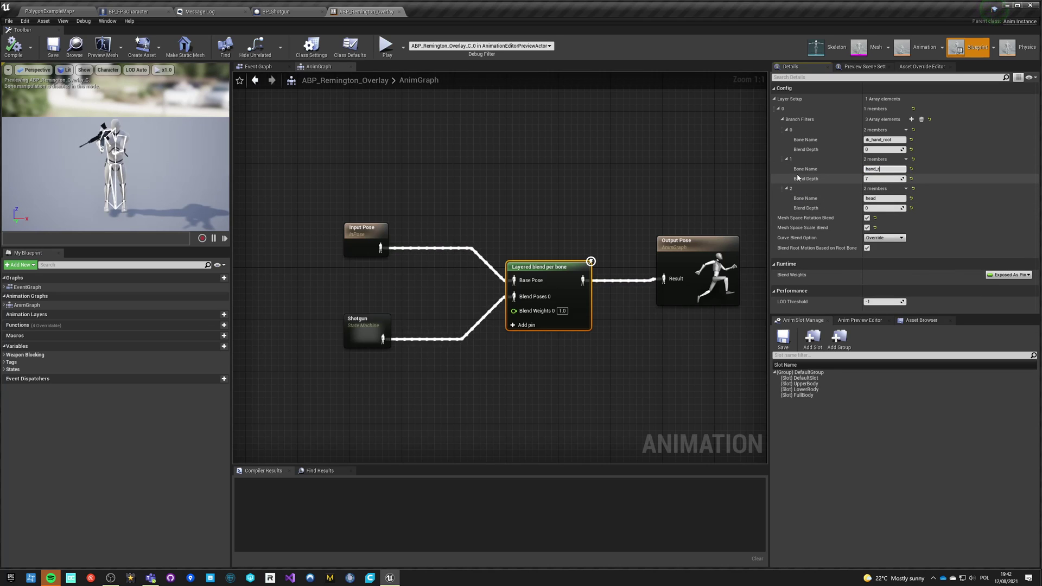
pyautogui.write('hand_r')
pyautogui.press('Tab')
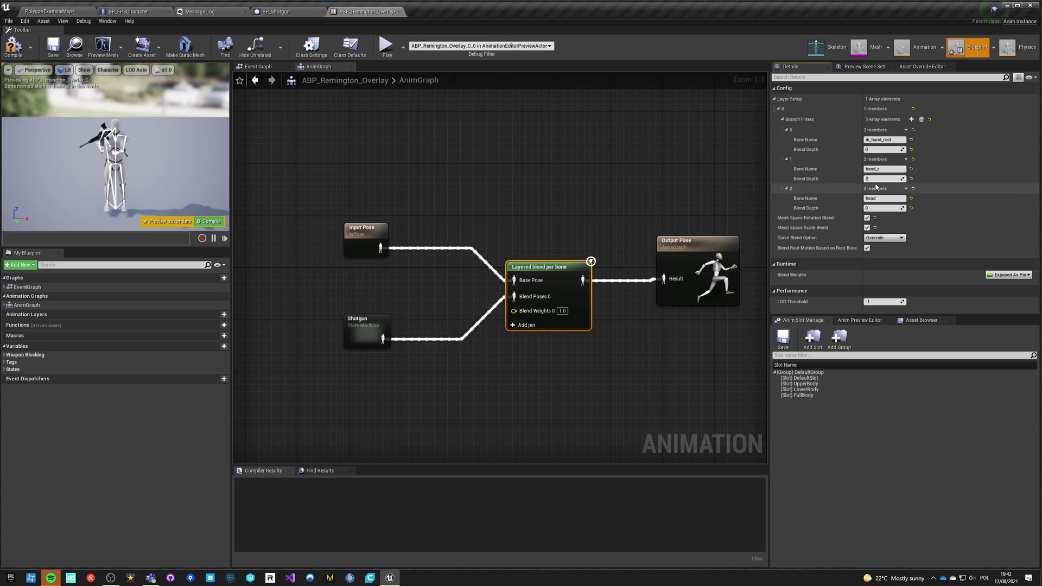
# Add a fourth branch filter for bone Hand_l with blend depth 1, then compile and check the preview pose
pyautogui.click(911, 119)
pyautogui.click(786, 218)
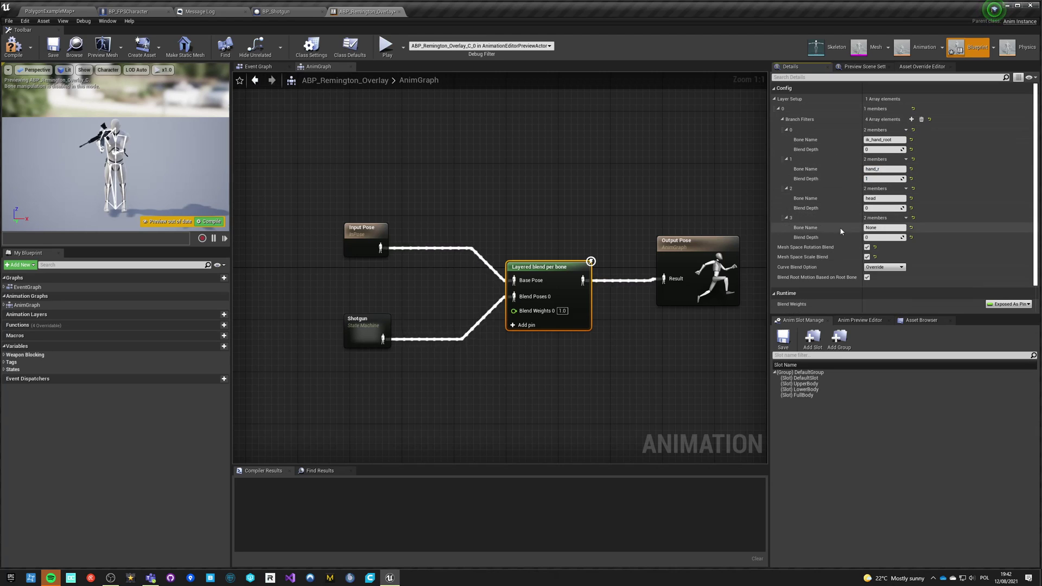
pyautogui.click(880, 227)
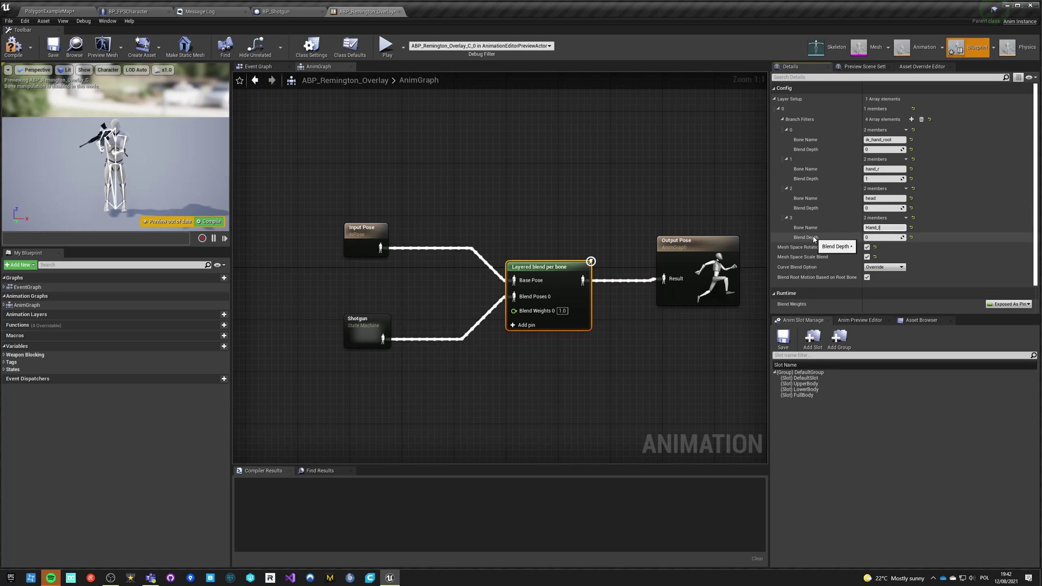
pyautogui.click(12, 52)
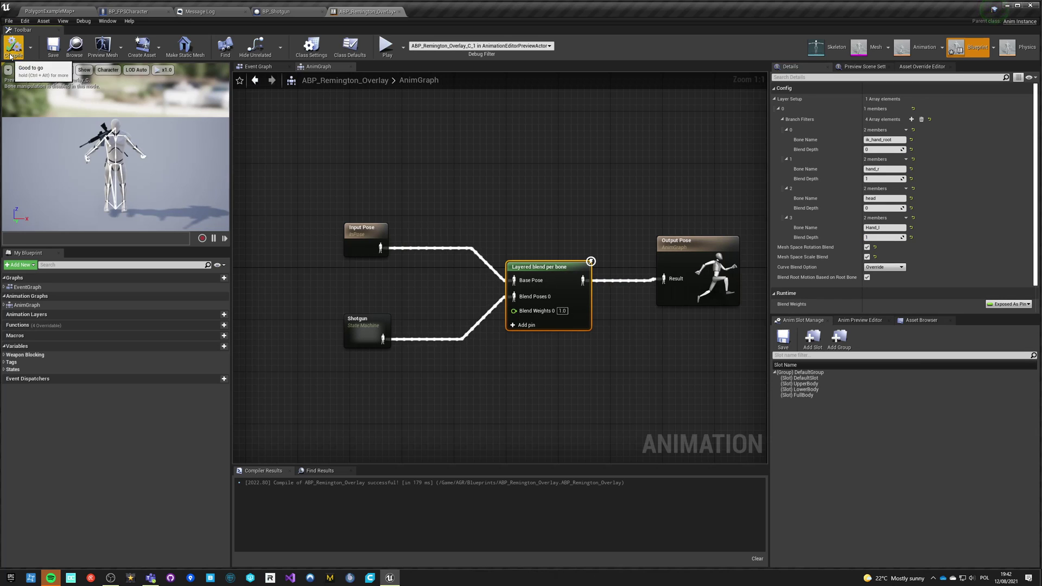
pyautogui.moveTo(170, 155); pyautogui.dragTo(105, 155, button='right')
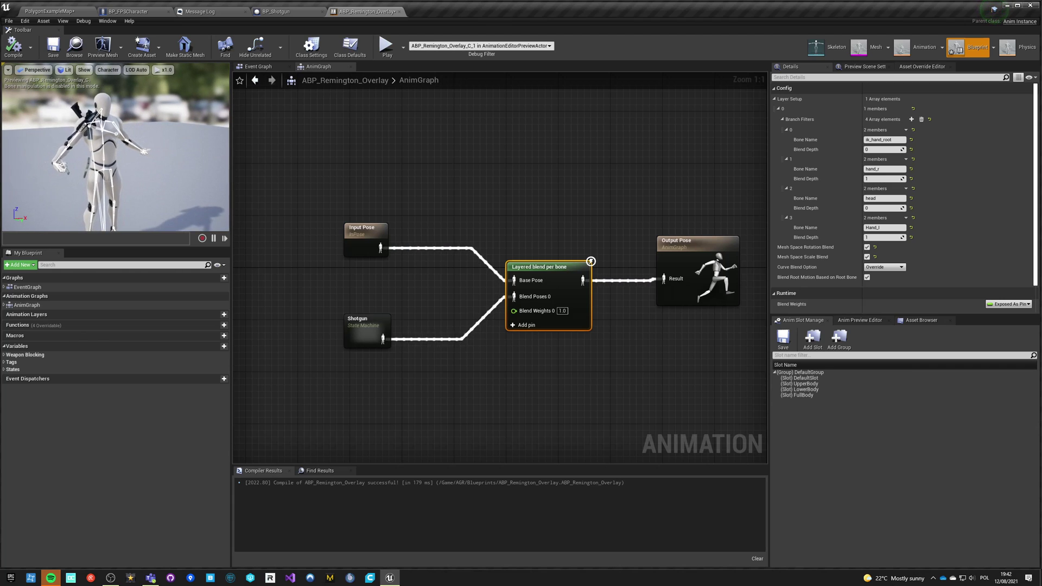
# Start a two-player session from the level map and pick up the shotgun as the first player
pyautogui.click(58, 12)
pyautogui.click(546, 38)
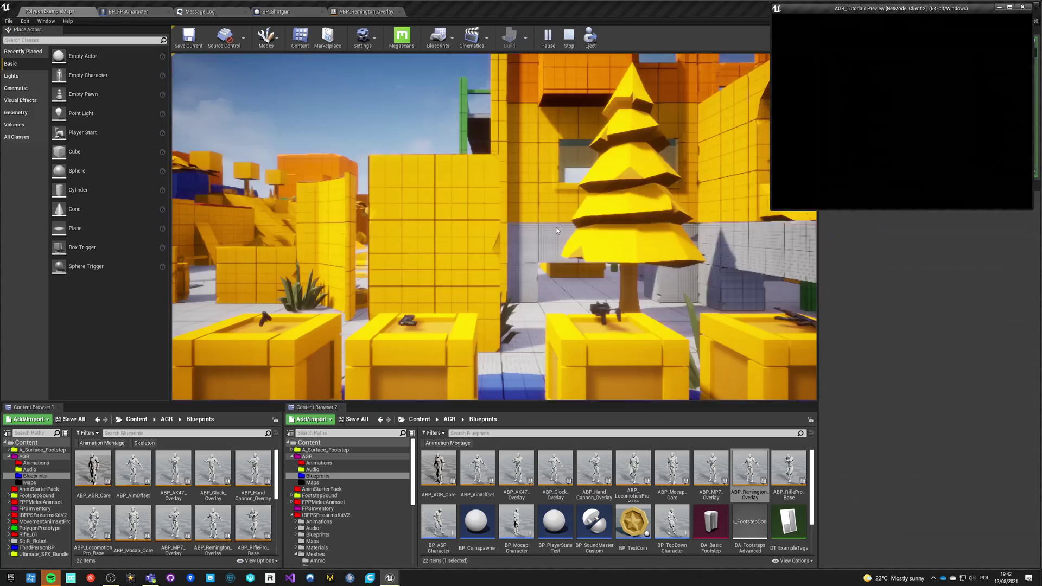
pyautogui.click(556, 231)
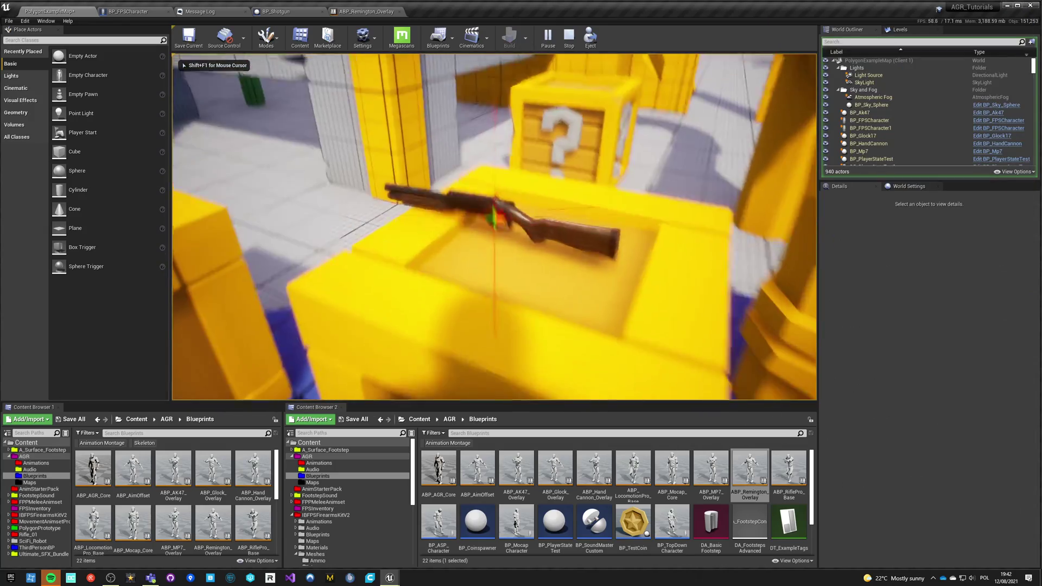
pyautogui.press('e')
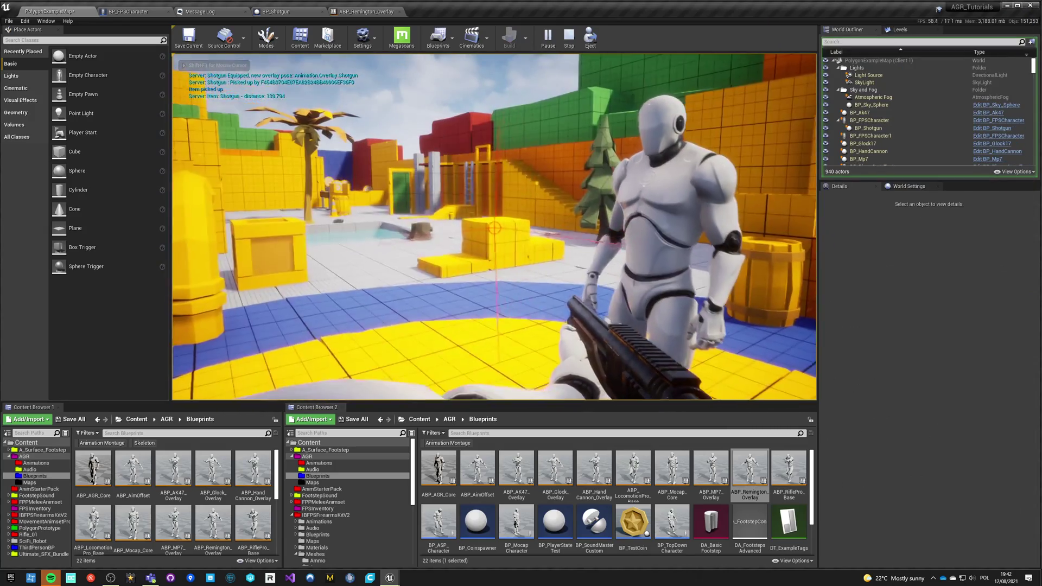
# Inspect the first player's third-person shotgun pose from several sides as the second player, and end the session
pyautogui.hotkey('alt', 'Tab')
pyautogui.press('w')
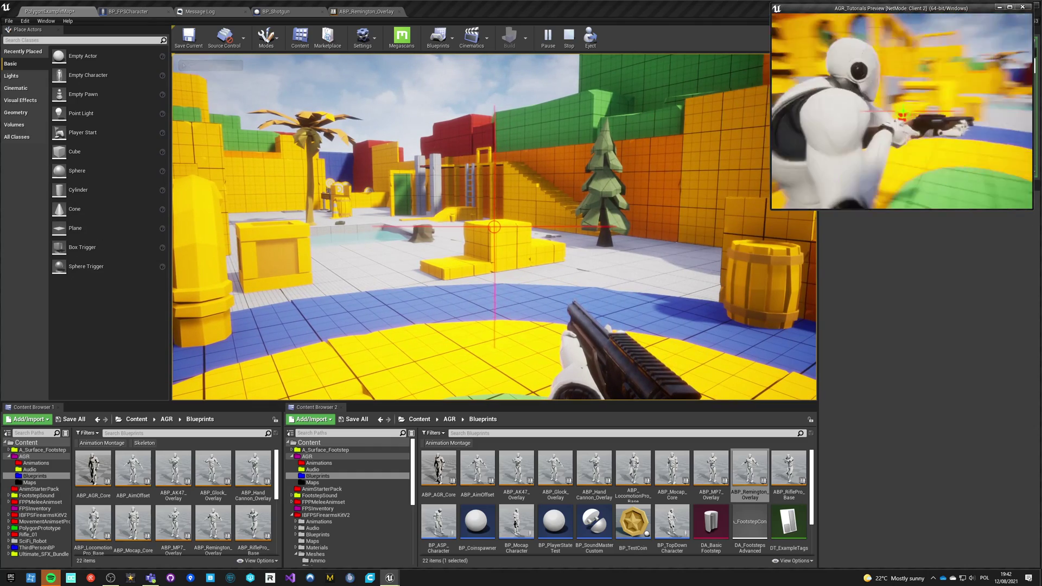
pyautogui.press('d')
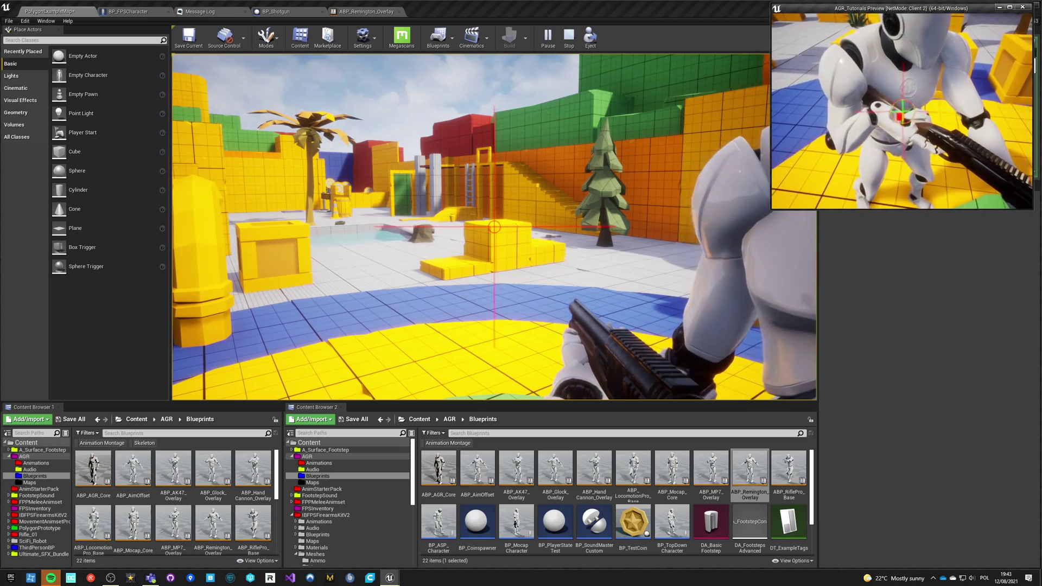
pyautogui.press('d')
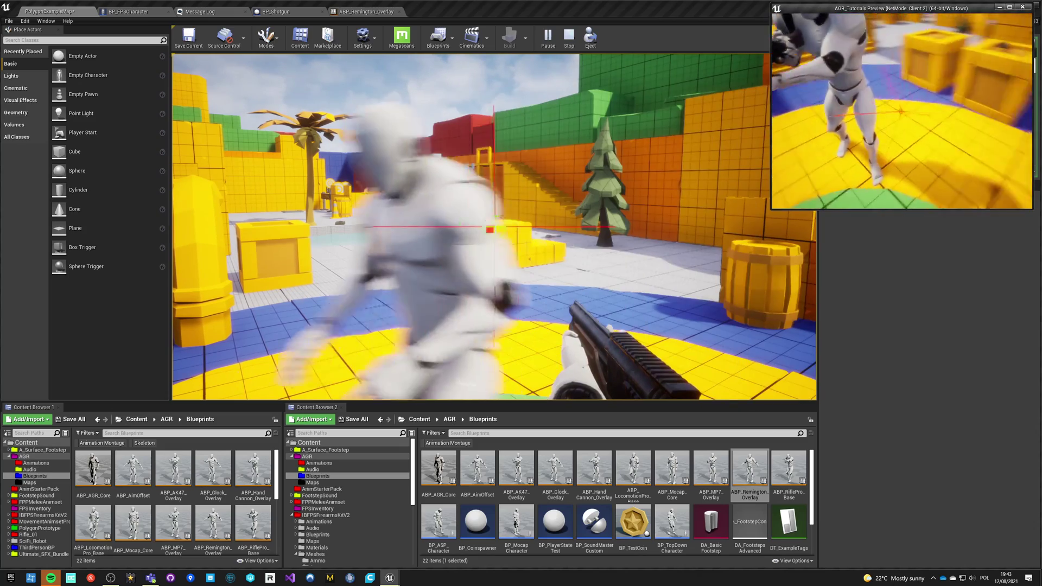
pyautogui.press('a')
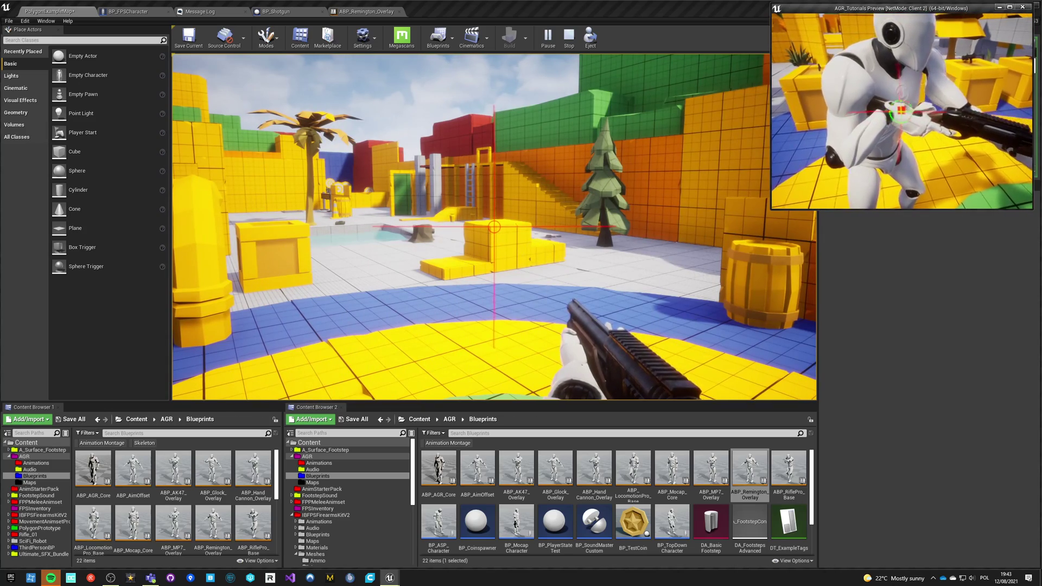
pyautogui.press('d')
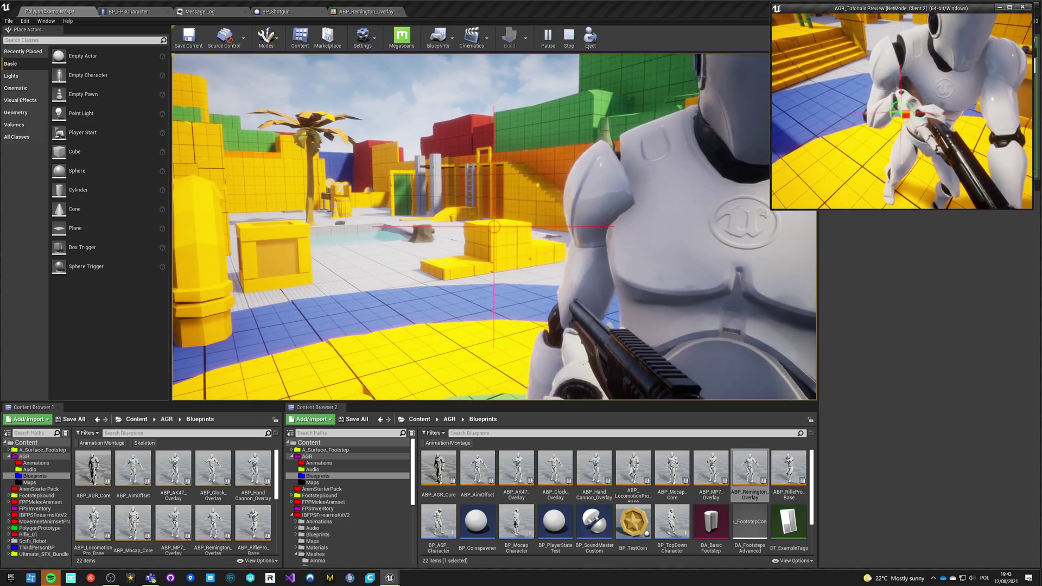
pyautogui.press('d')
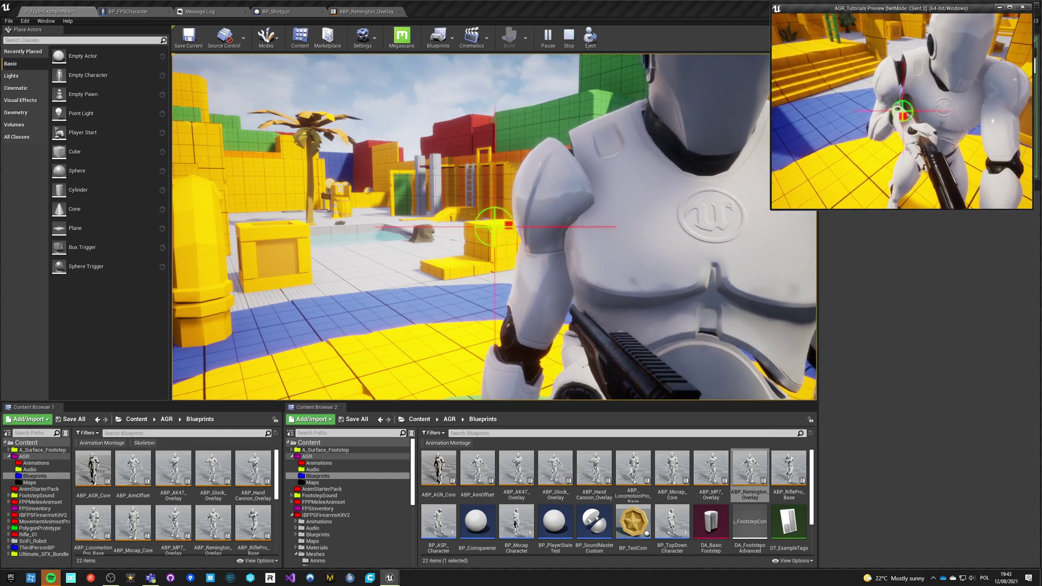
pyautogui.press('d')
pyautogui.press('Escape')
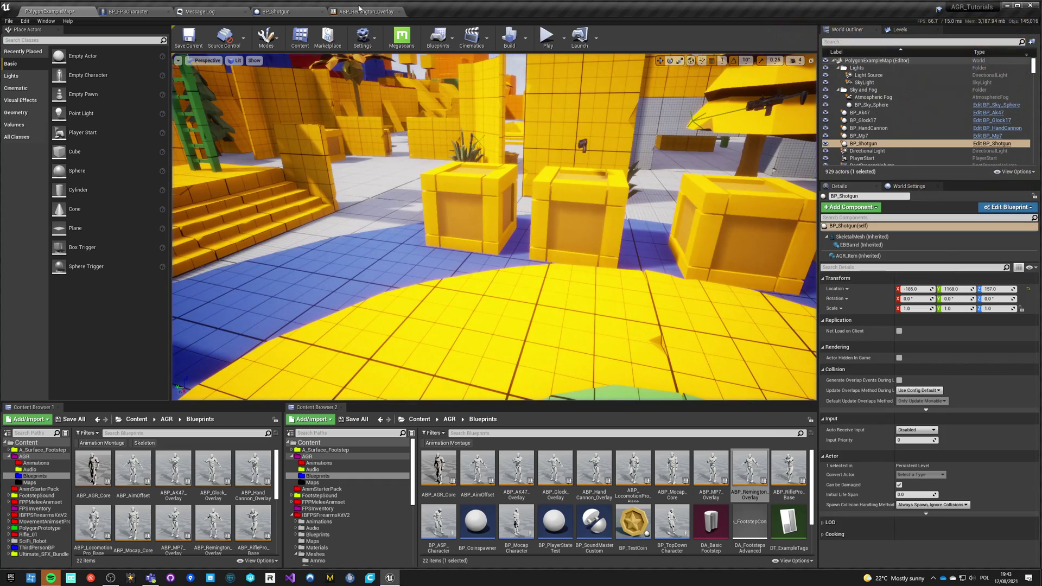
# In ABP_Remington_Overlay, set the Hand_l filter's blend depth to 0, revise the hand_r filter's blend depth, and compile and save
pyautogui.click(359, 10)
pyautogui.write('0')
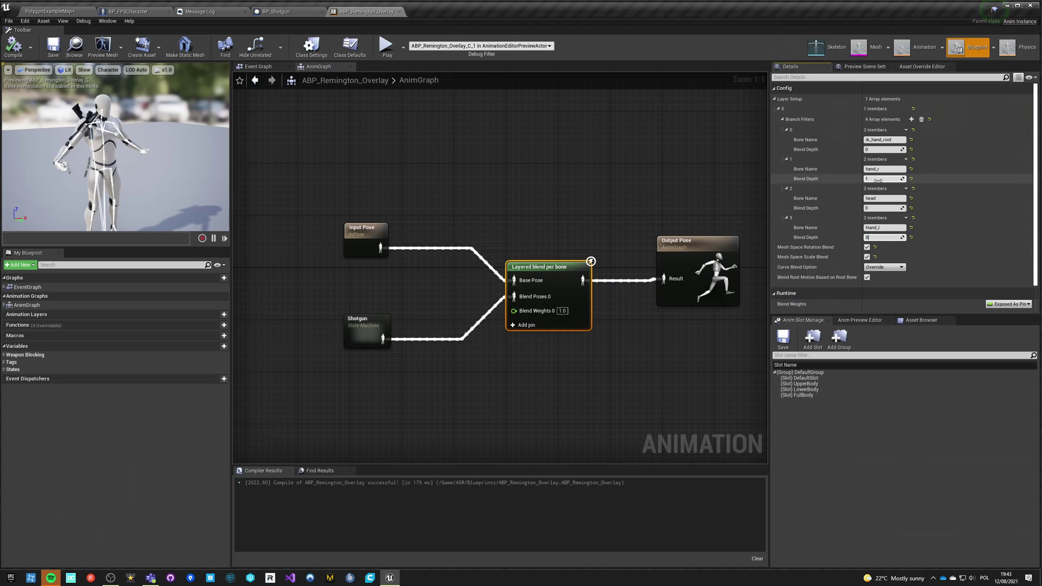
pyautogui.click(876, 179)
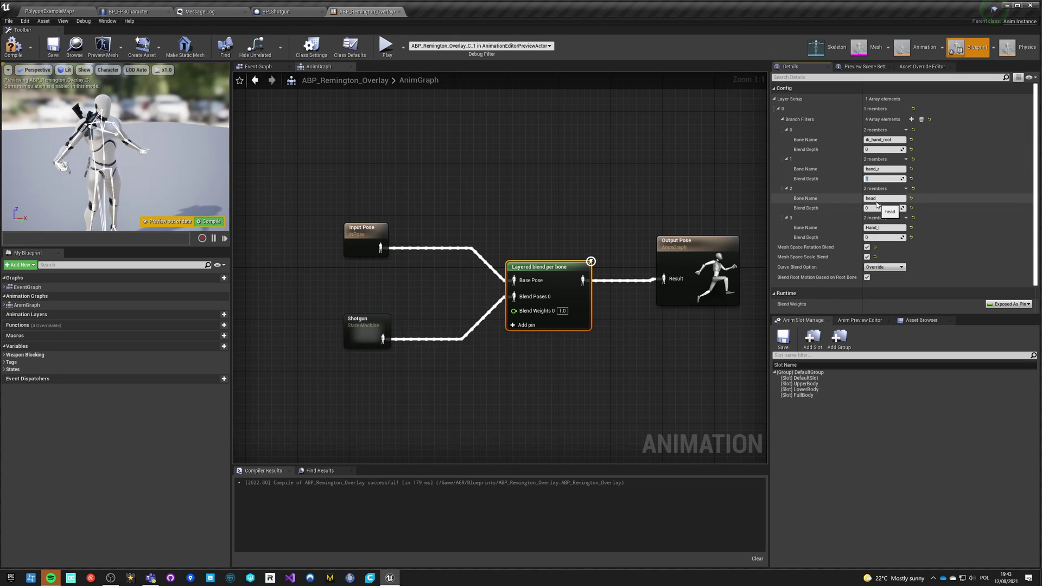
pyautogui.click(14, 47)
pyautogui.click(52, 48)
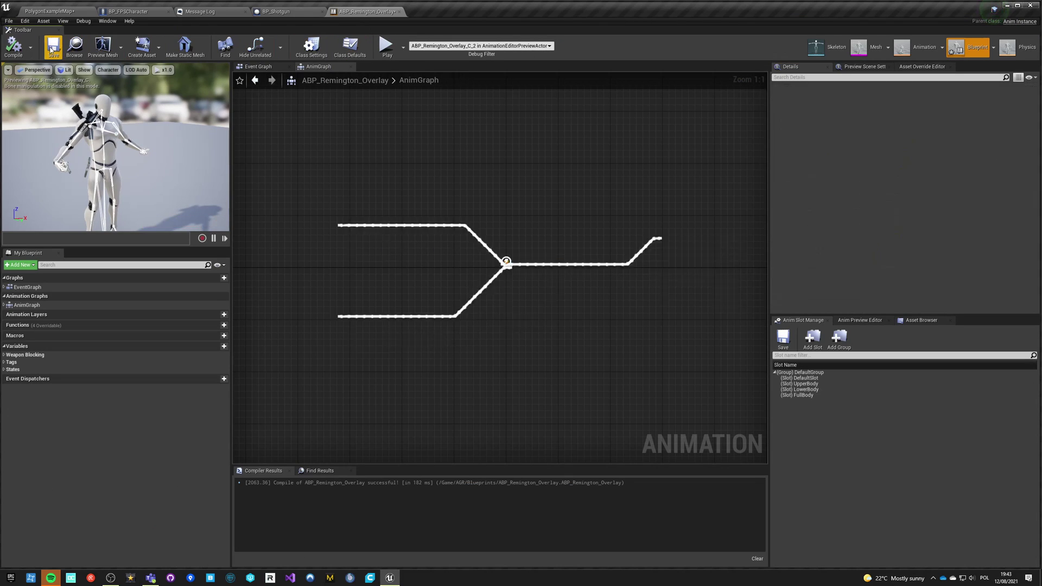
# Start another two-player session and move the first player back to view the weapon crates
pyautogui.click(386, 46)
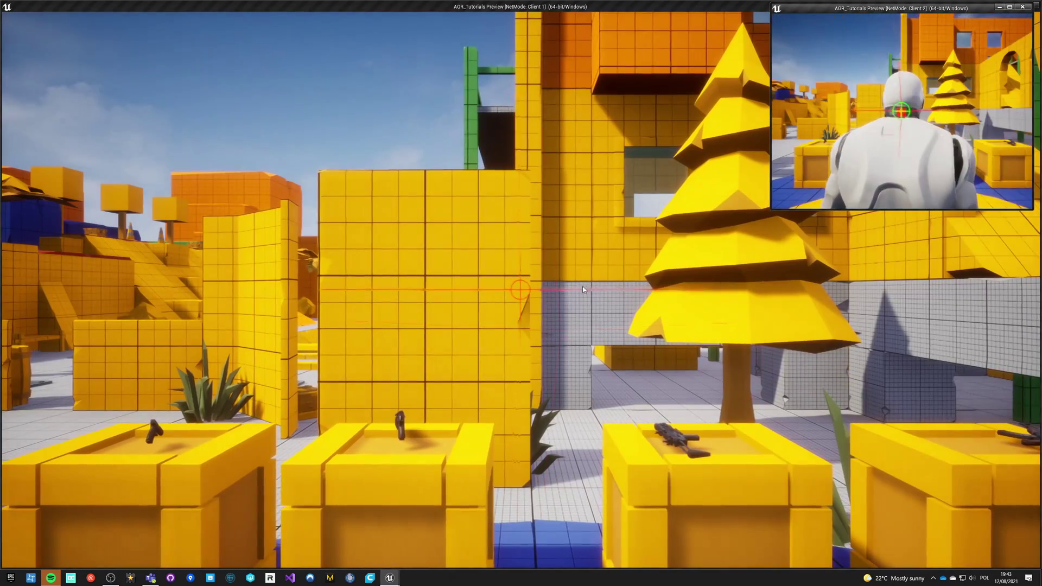
pyautogui.click(582, 285)
pyautogui.press('s')
pyautogui.hotkey('alt', 'Tab')
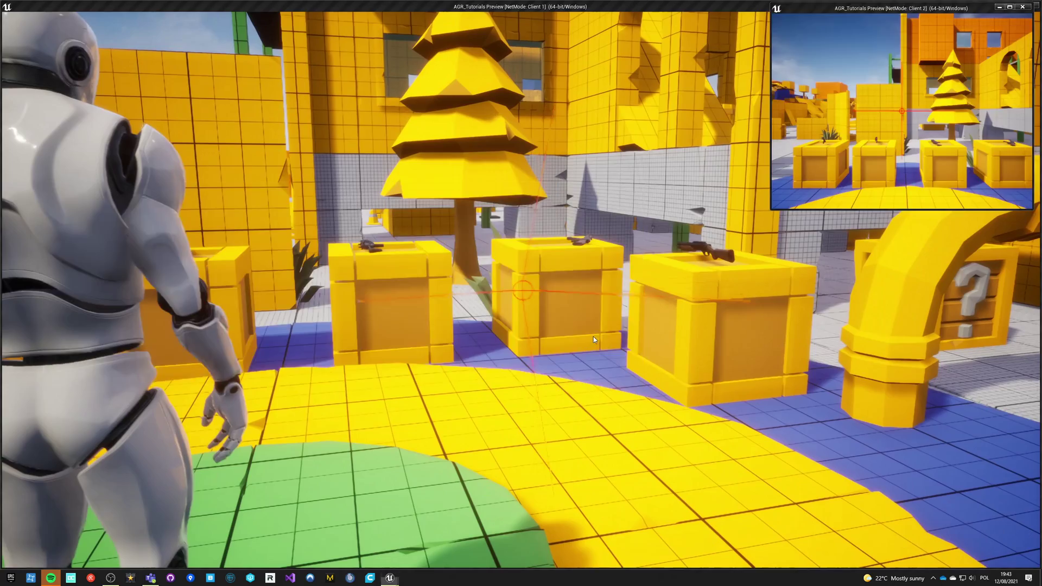
# Pick up the shotgun as the second player and check its third-person pose while aiming up and down
pyautogui.click(821, 161)
pyautogui.press('w')
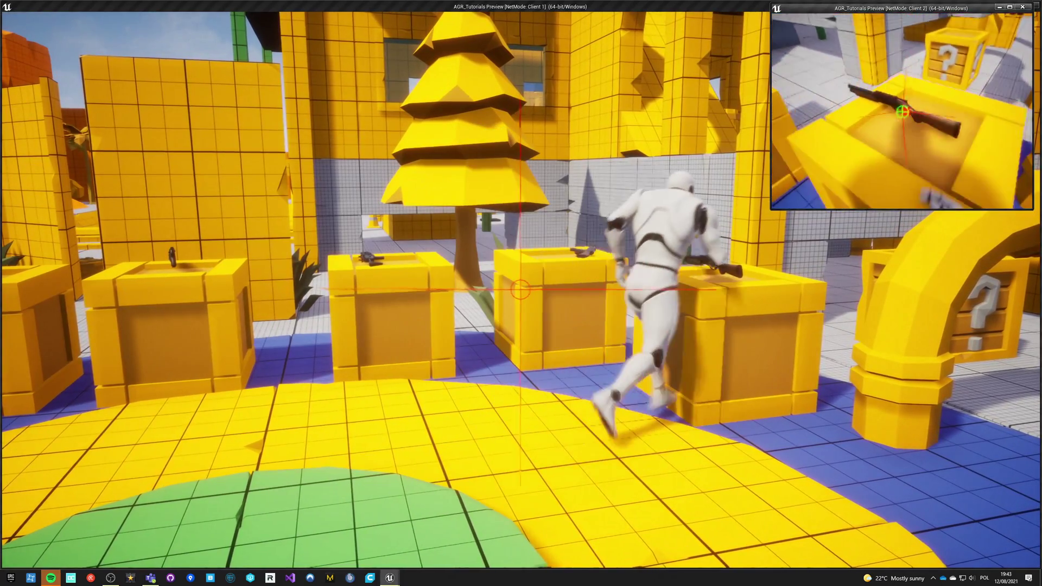
pyautogui.press('e')
pyautogui.press('s')
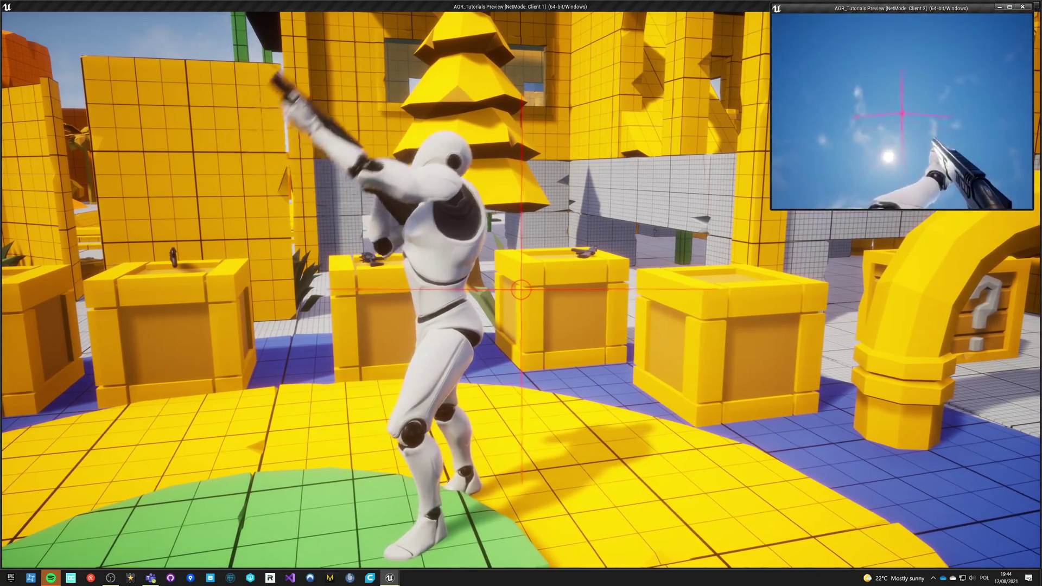
pyautogui.press('s')
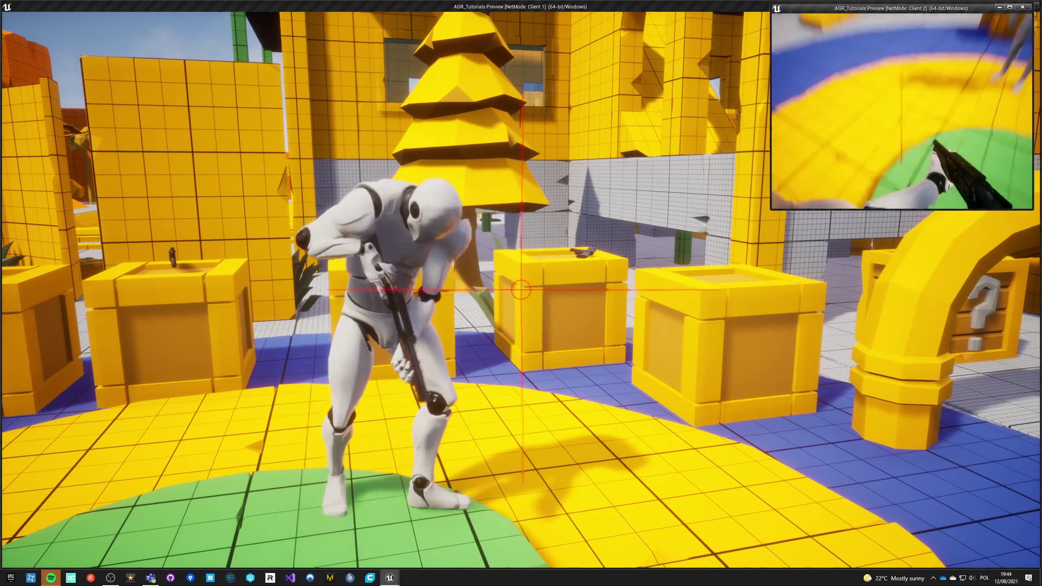